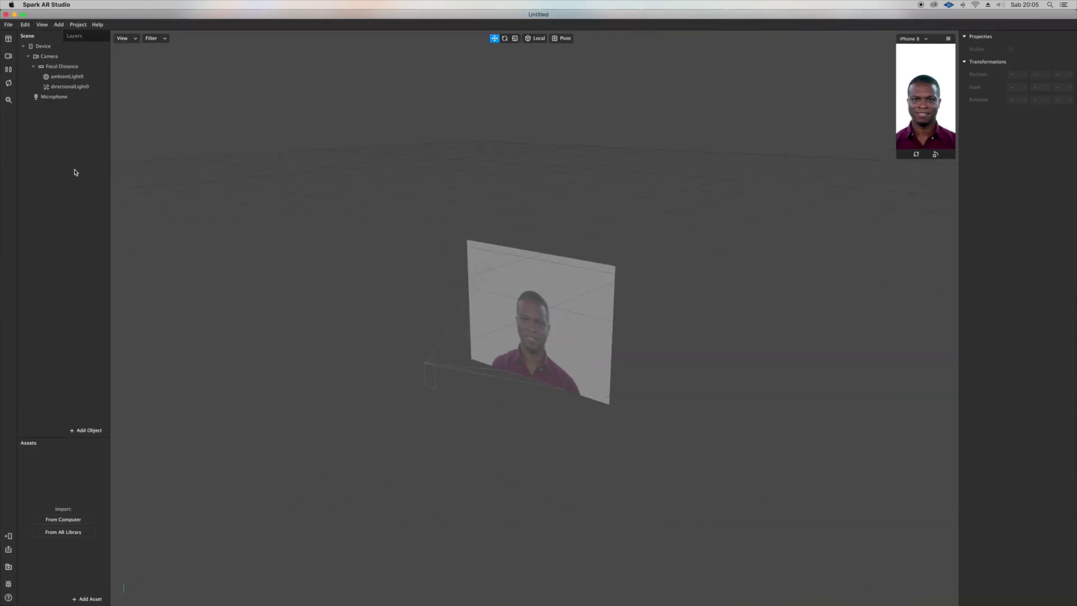
- Right-click the Scene panel to bring up the menu for adding scene objects
right_click(70, 151)
- Add a rectangle sized to Fill Width and Fill Height (375 × 667)
mouse_move(97, 158)
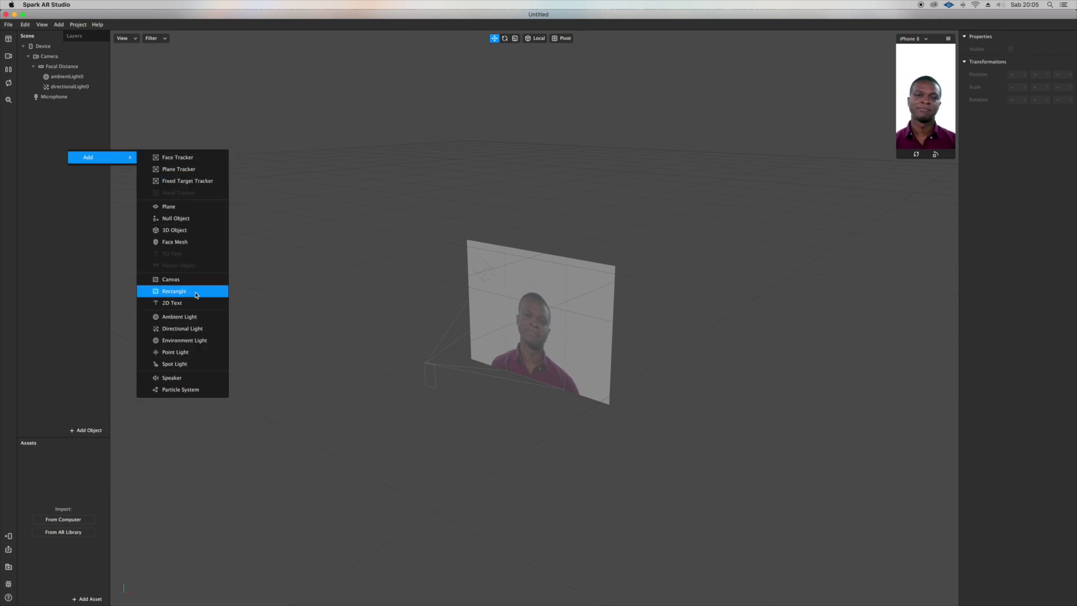
click(174, 291)
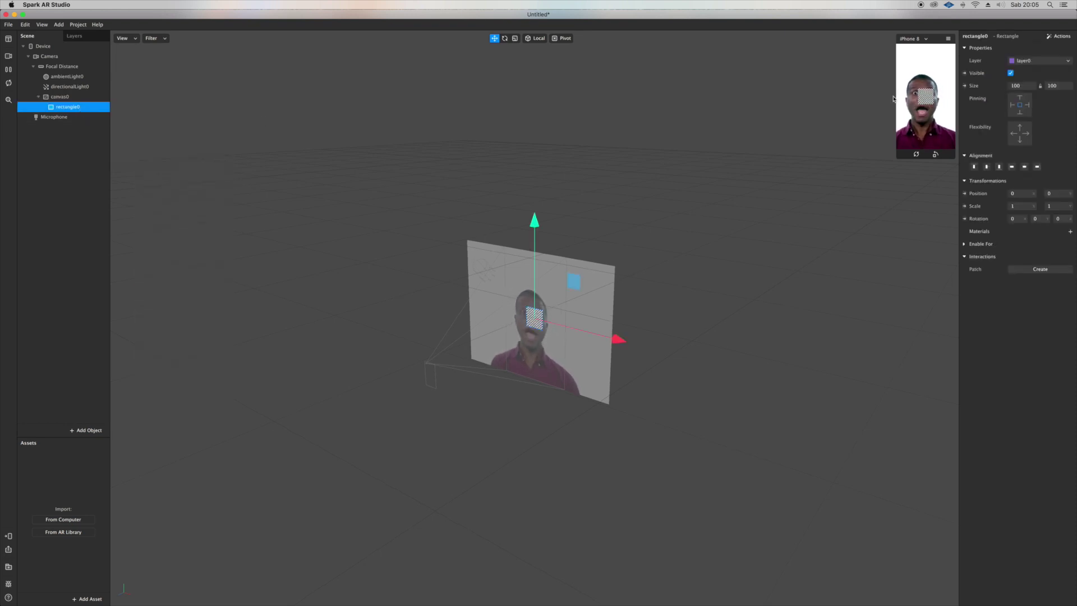
click(1020, 86)
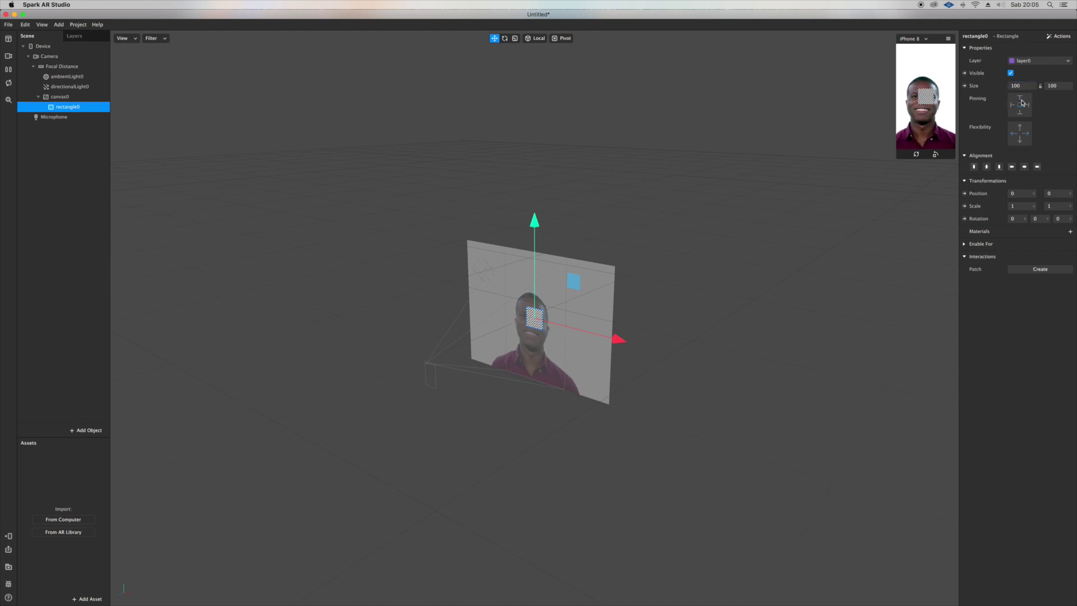
click(1022, 101)
click(1061, 85)
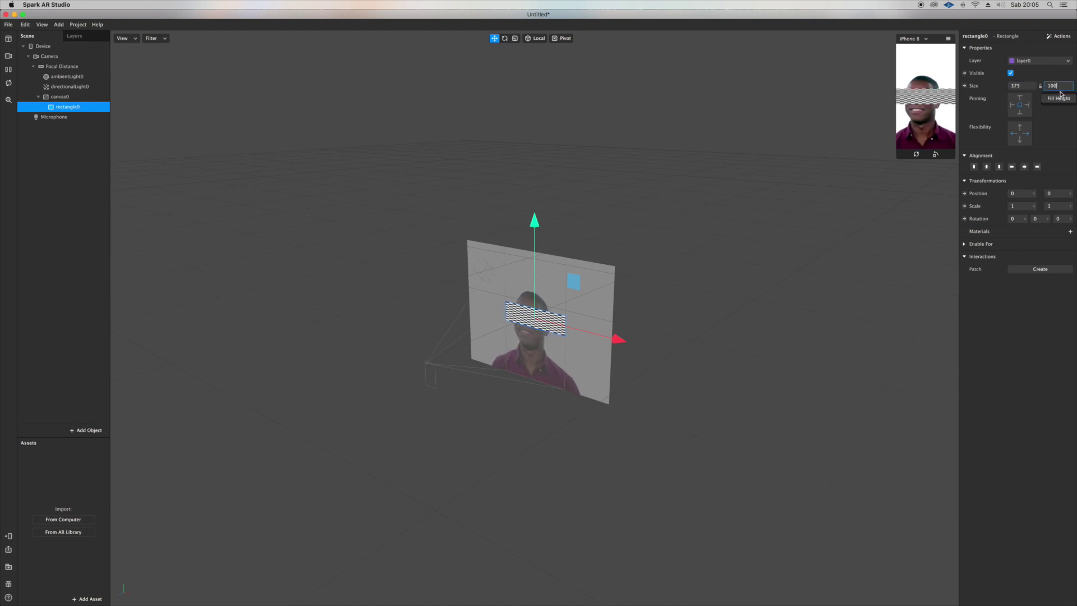
click(1060, 97)
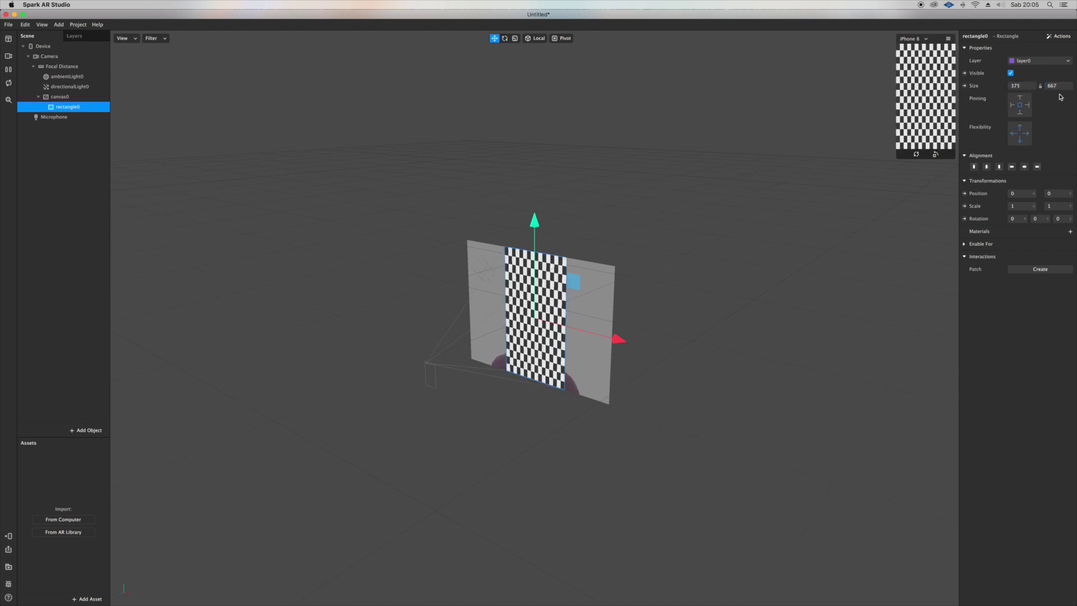
- Give the rectangle a new material0 using the Flat shader type
click(1070, 232)
click(62, 463)
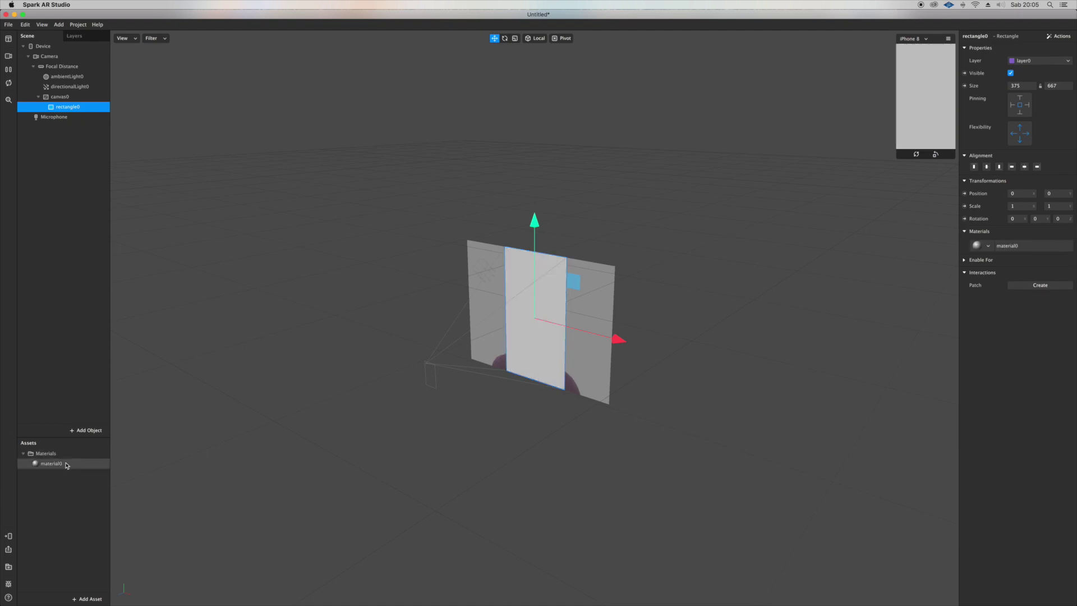
click(1036, 47)
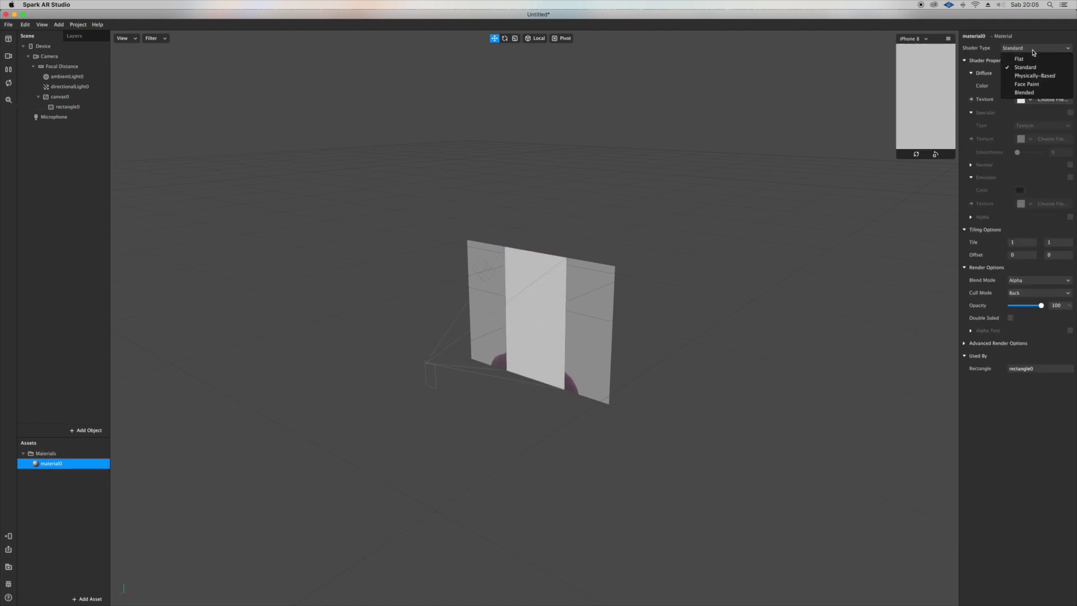
click(1031, 59)
- Create material0's diffuse-texture patch in an enlarged Patch Editor
click(972, 100)
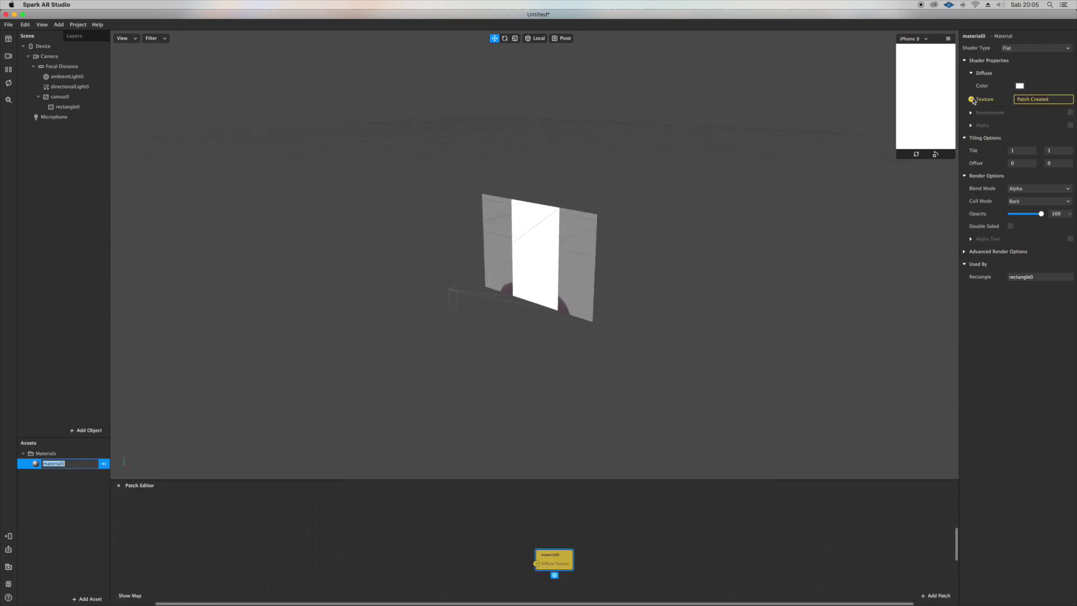
drag(526, 479, 537, 302)
drag(555, 404, 635, 378)
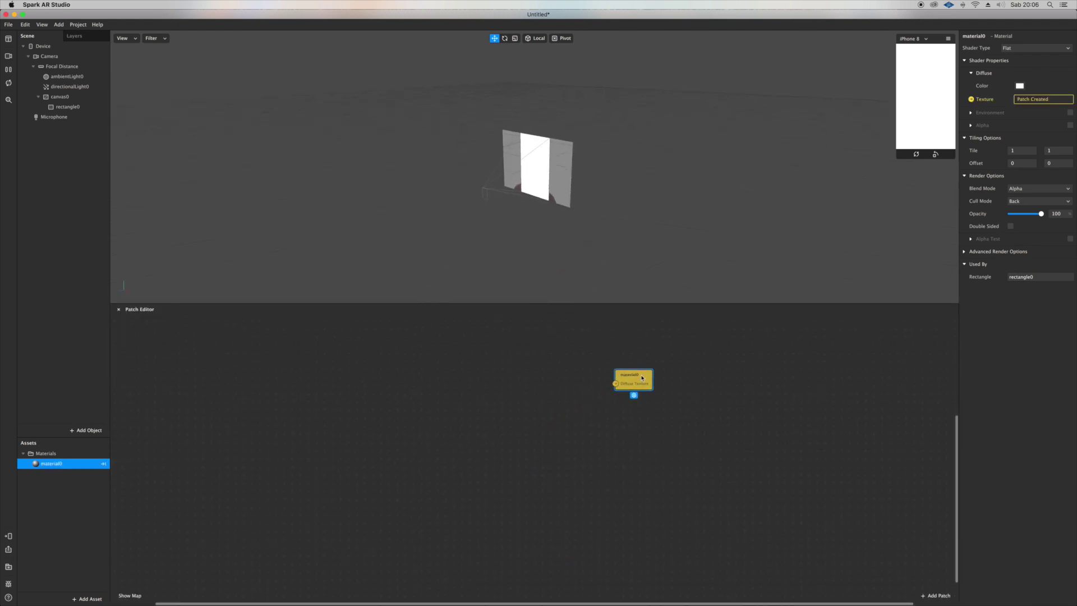
- Extract cameraTexture0 from the Camera and place it as a Patch Editor node
click(48, 56)
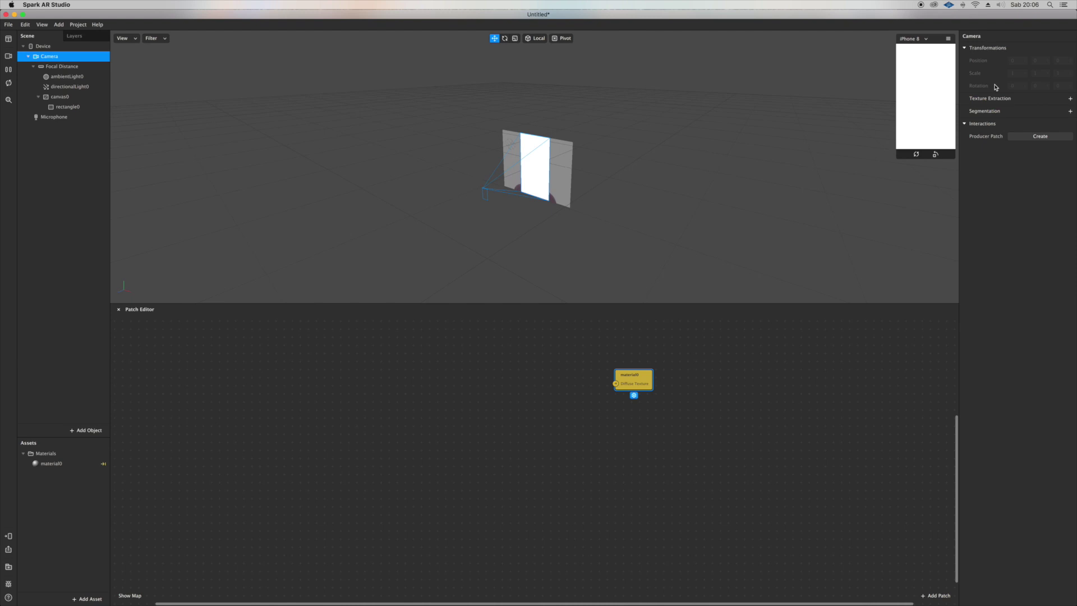
click(1070, 99)
drag(62, 484, 333, 382)
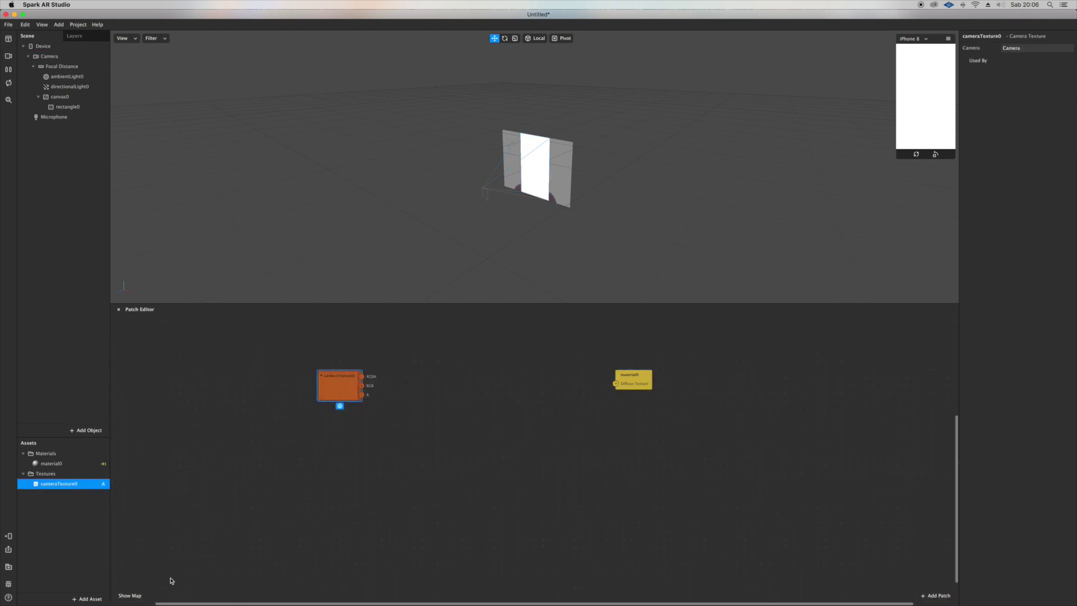
click(85, 596)
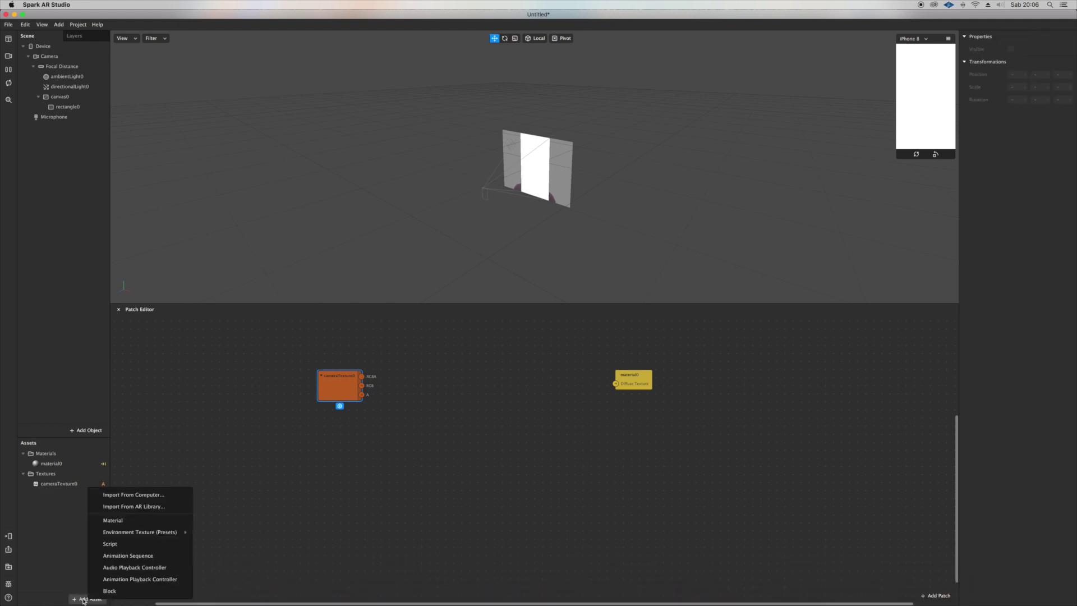
- Import the free Duotone Color shader from the AR Library's Patch Assets > Shaders
click(119, 507)
scroll(582, 368, down, 2)
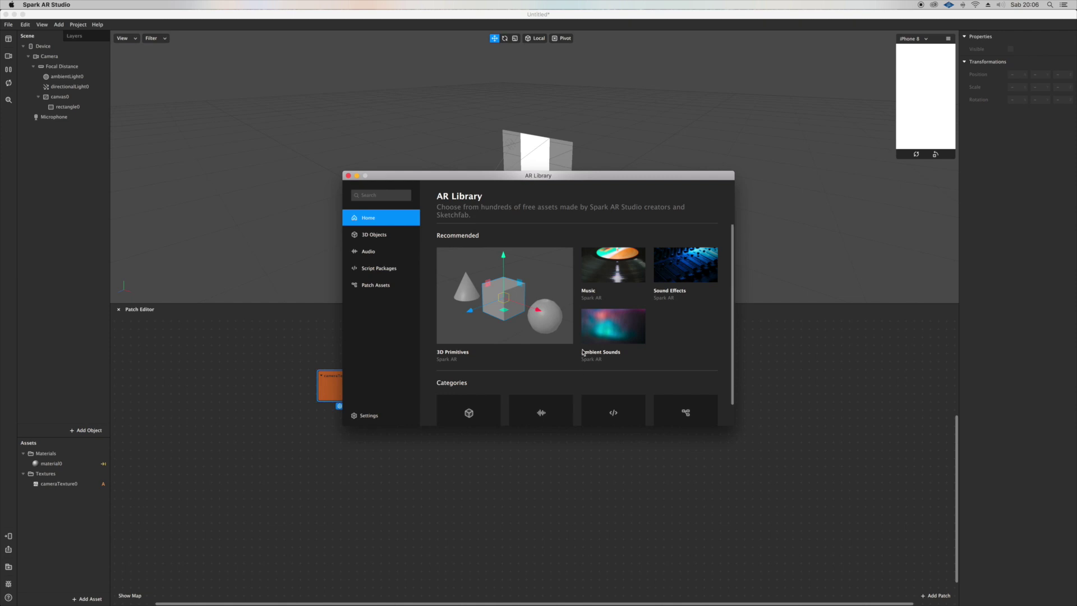
click(705, 397)
click(624, 268)
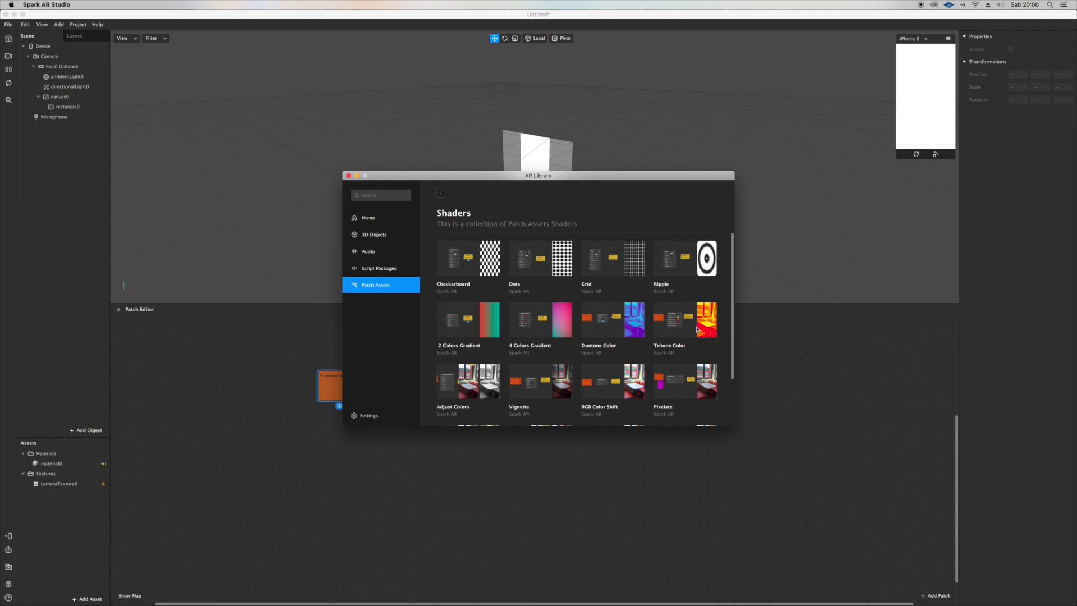
scroll(696, 329, down, 3)
scroll(622, 318, up, 3)
click(621, 318)
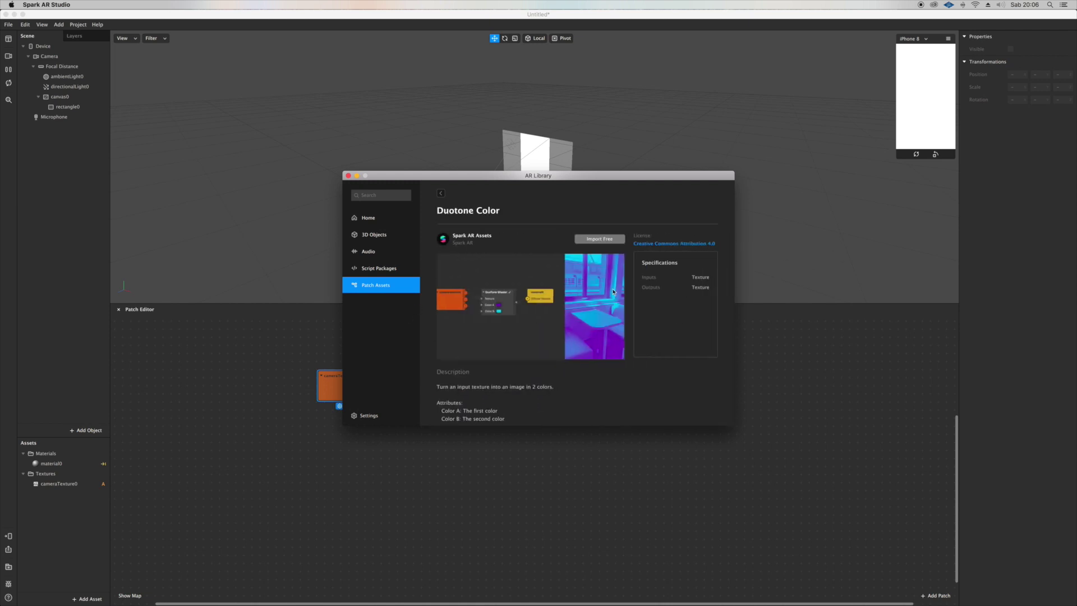
click(584, 238)
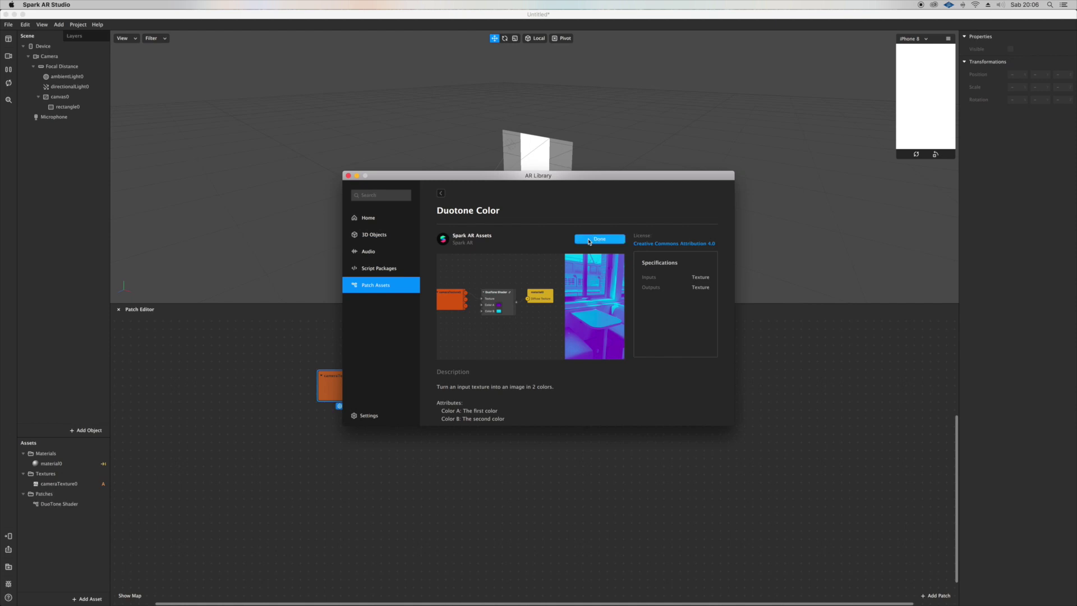
- Import the Tritone Color shader as well and close the AR Library
click(440, 193)
click(716, 331)
click(599, 238)
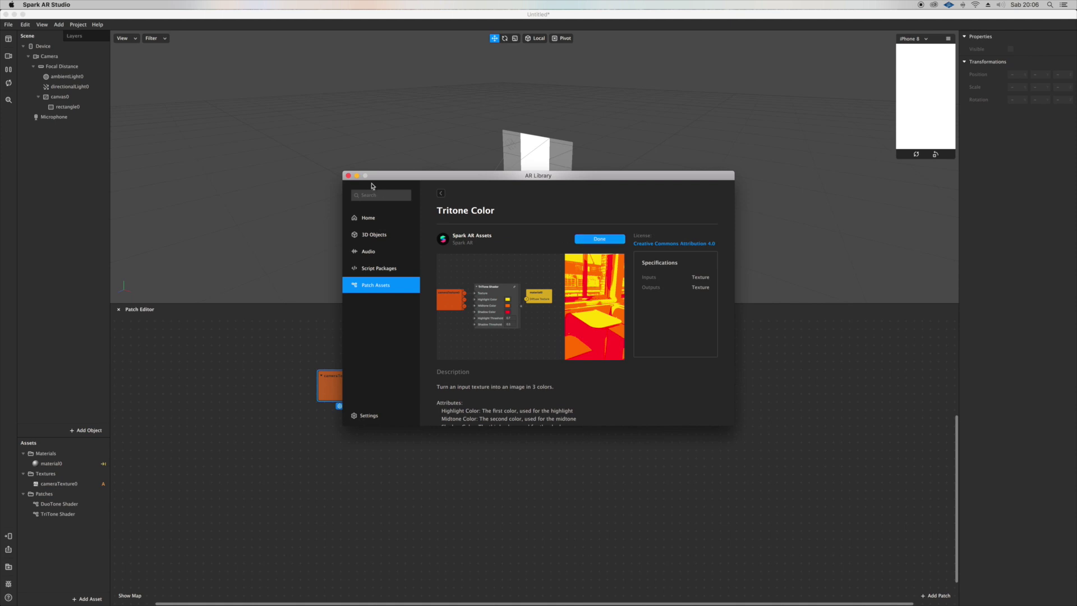
click(348, 175)
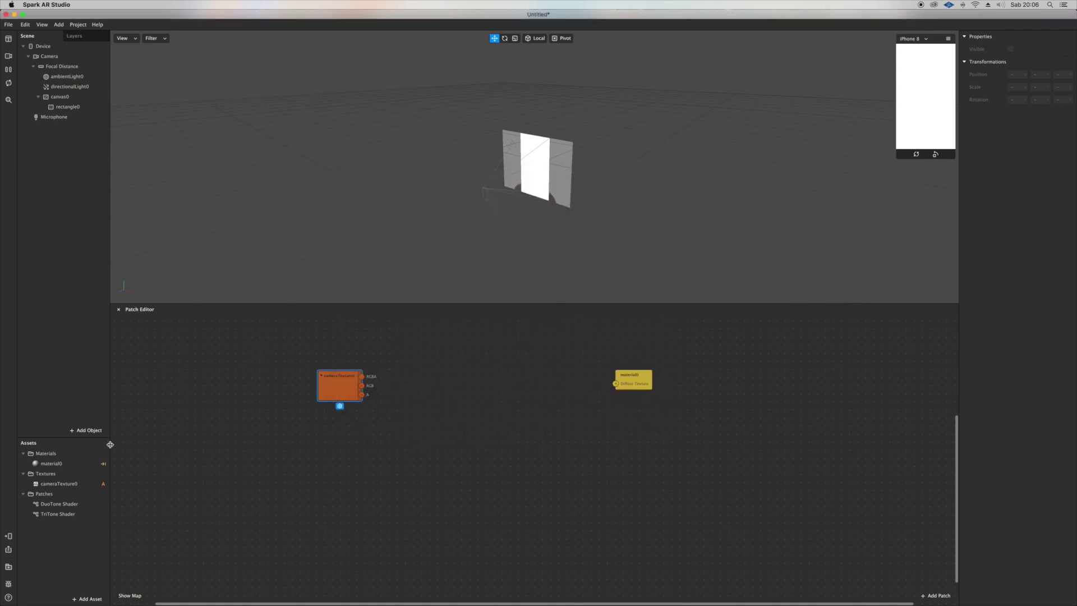
- Wire a TriTone Shader between cameraTexture0 RGBA and material0's Diffuse Texture, enlarging the preview
drag(101, 462, 502, 384)
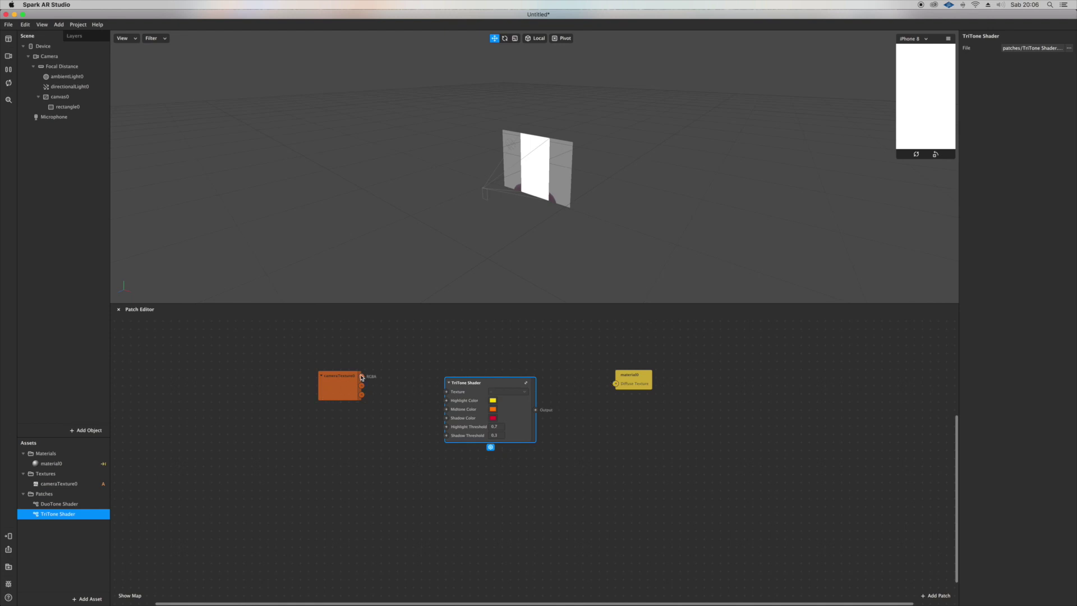
drag(362, 377, 423, 396)
drag(595, 393, 629, 343)
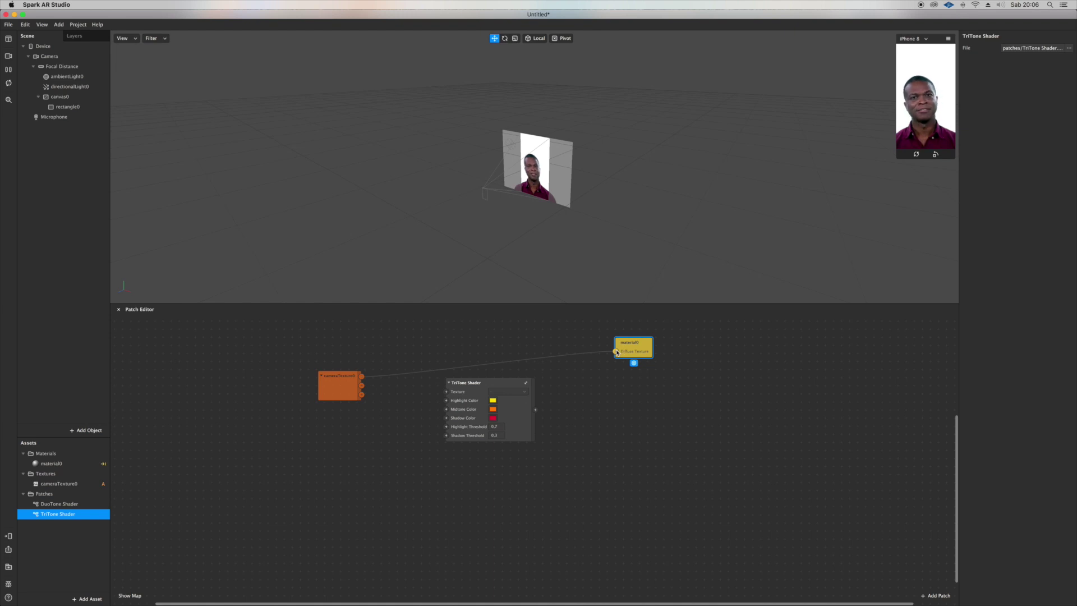
drag(615, 351, 447, 392)
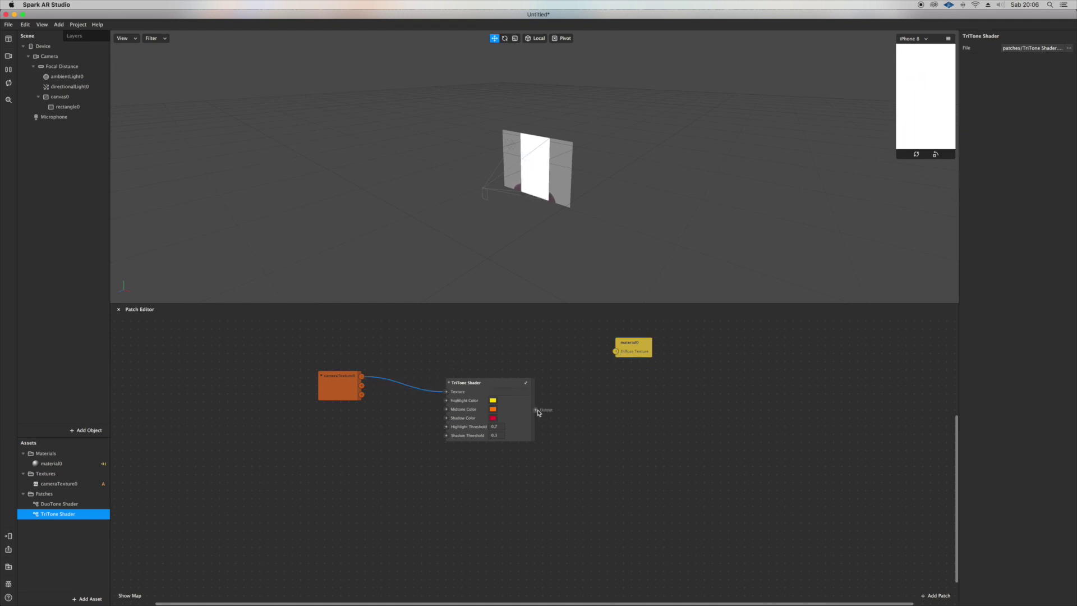
drag(535, 409, 615, 351)
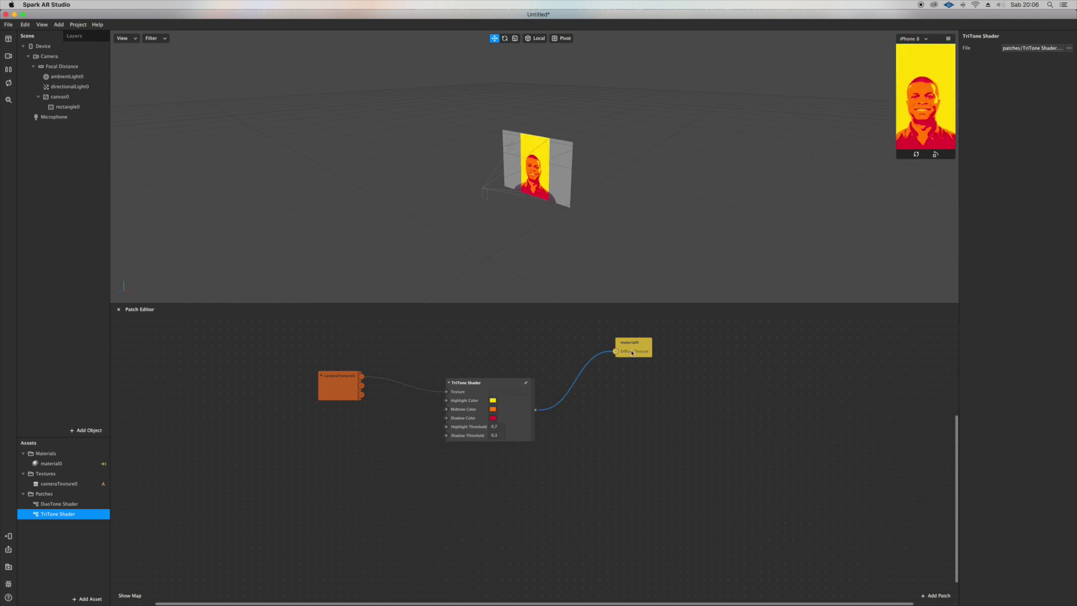
drag(896, 158, 709, 390)
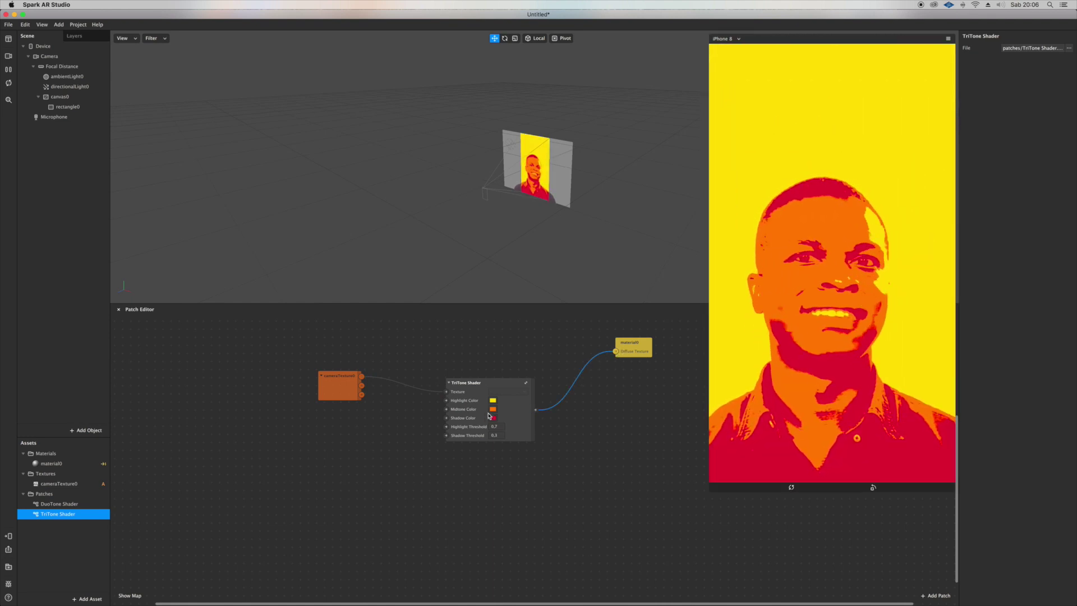
- Set the TriTone Shader's Highlight Color to black
click(493, 401)
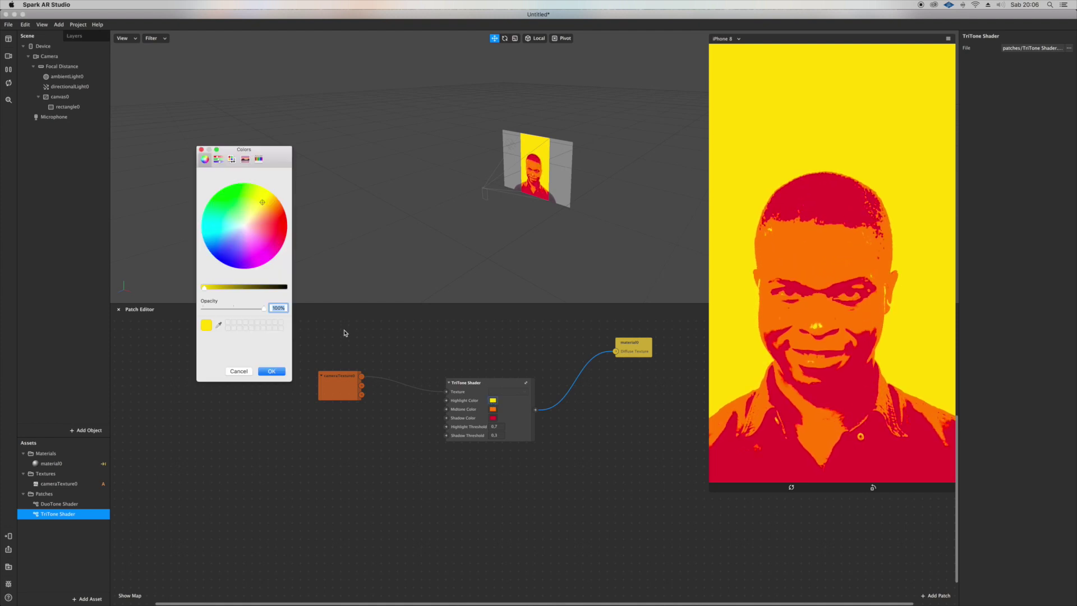
drag(270, 245, 207, 195)
drag(266, 289, 453, 294)
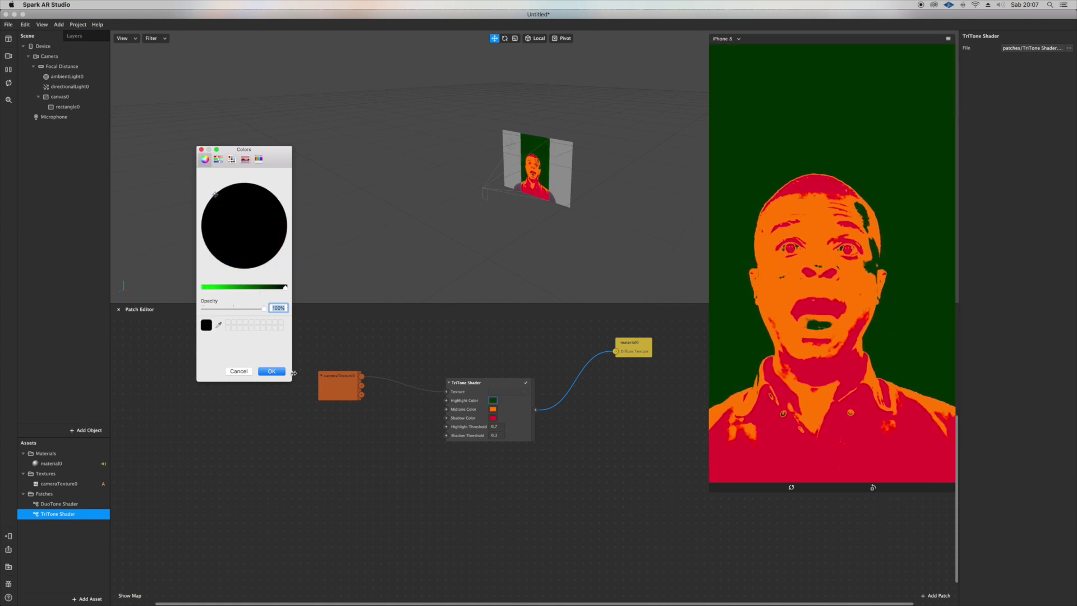
drag(263, 290, 322, 289)
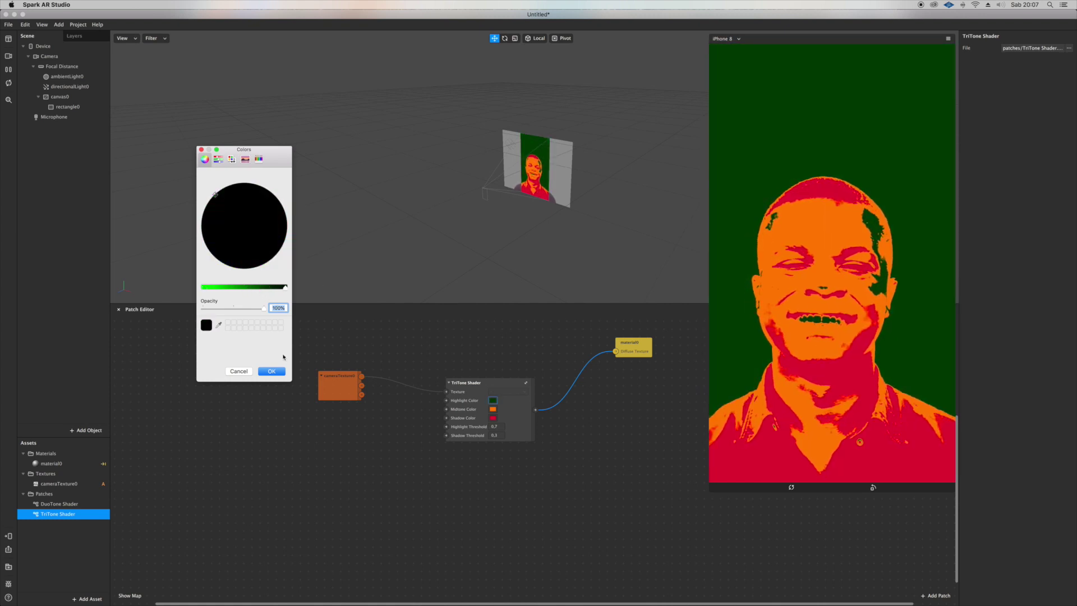
click(277, 372)
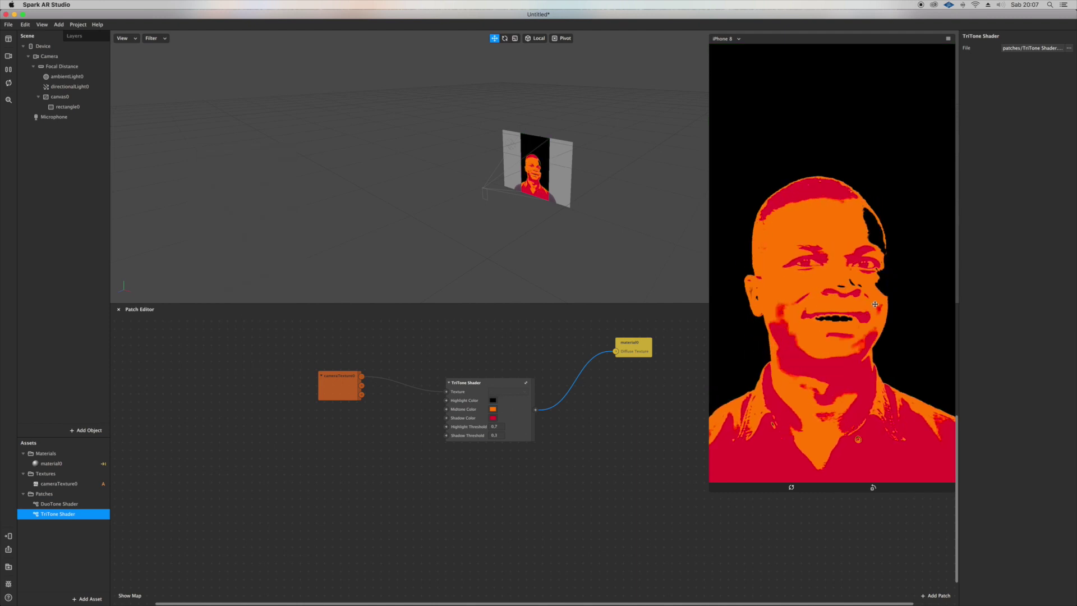
- Make the Shadow Color black and the Midtone Color red
click(493, 418)
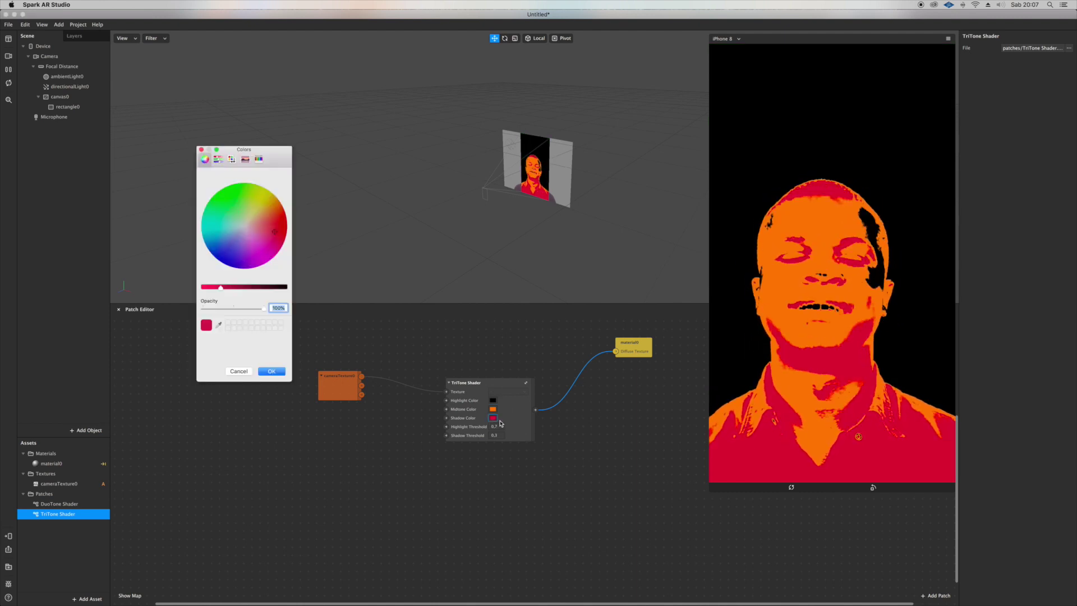
drag(250, 291, 304, 290)
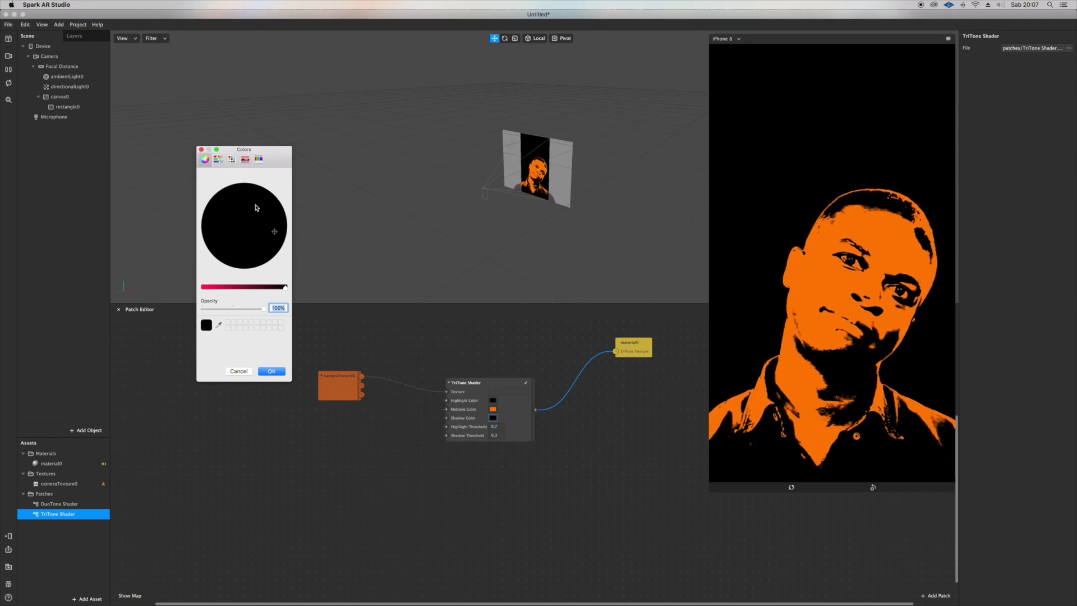
click(272, 371)
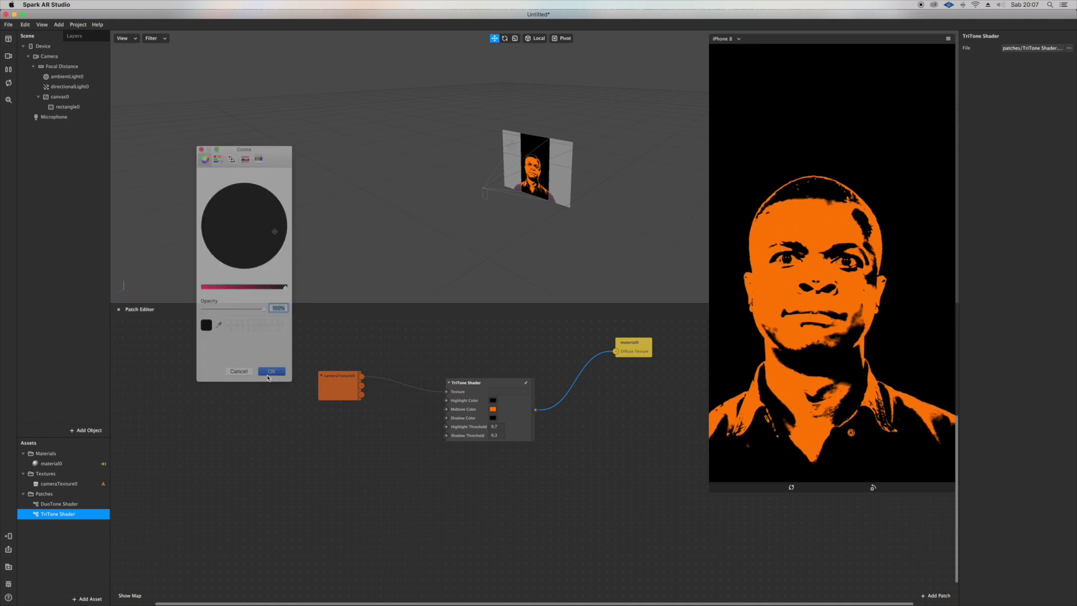
click(492, 410)
mouse_move(239, 225)
mouse_down()
mouse_move(248, 233)
mouse_move(244, 201)
mouse_move(193, 247)
mouse_move(276, 278)
mouse_move(299, 237)
mouse_up()
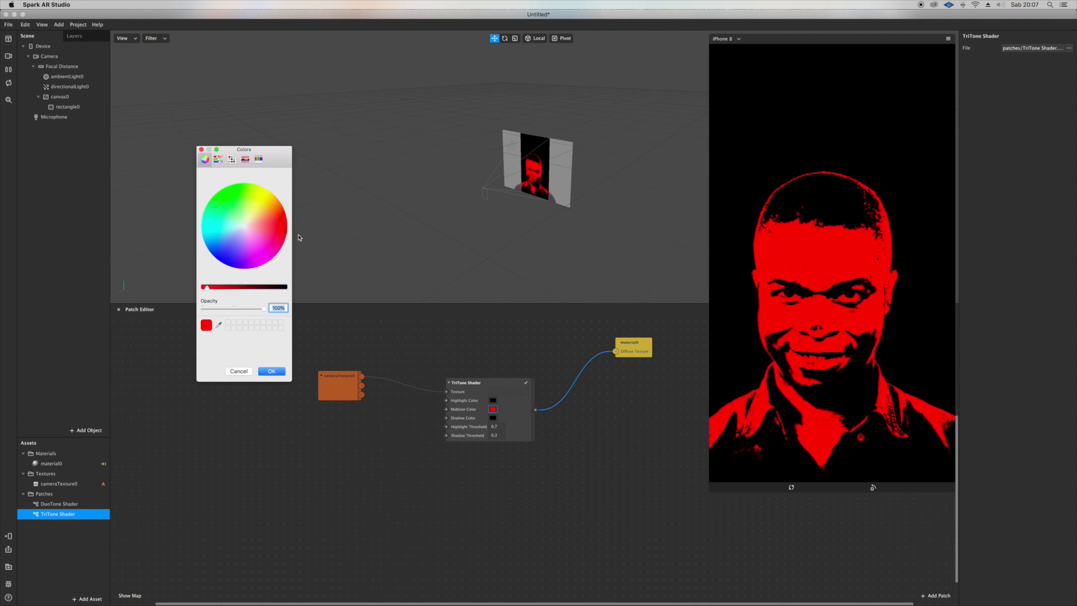
click(9, 57)
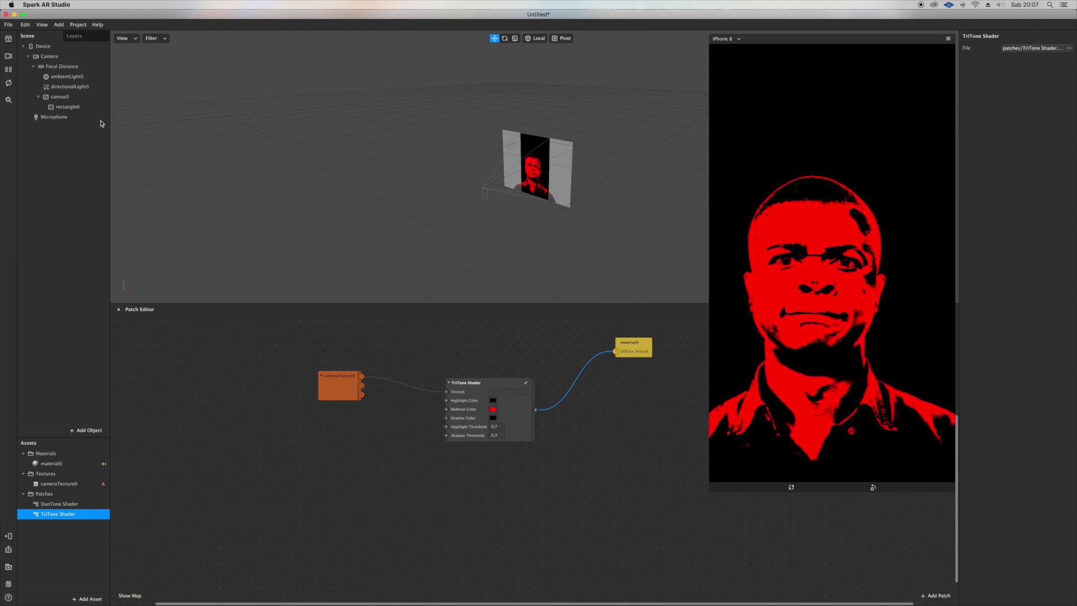
- Preview the red filter on the webcam, then the woman's and man's simulation videos
click(8, 56)
click(43, 71)
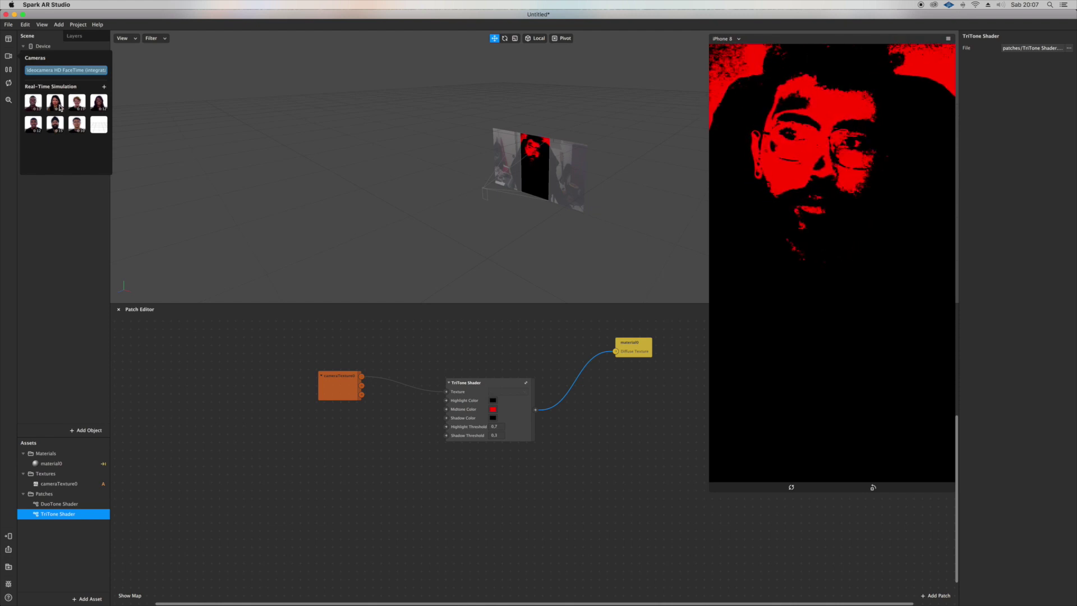
click(59, 106)
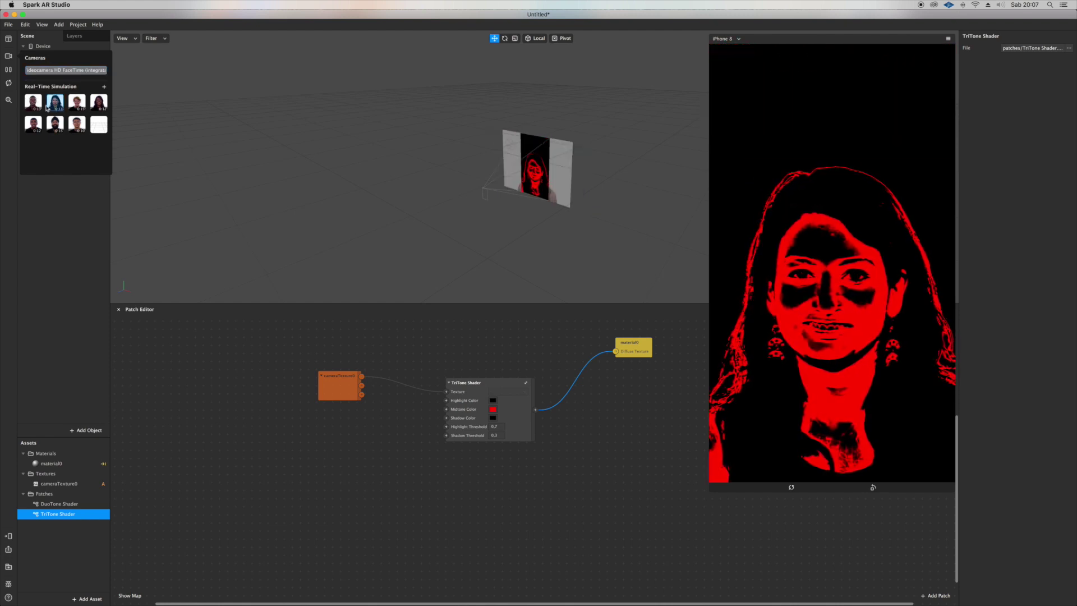
click(34, 104)
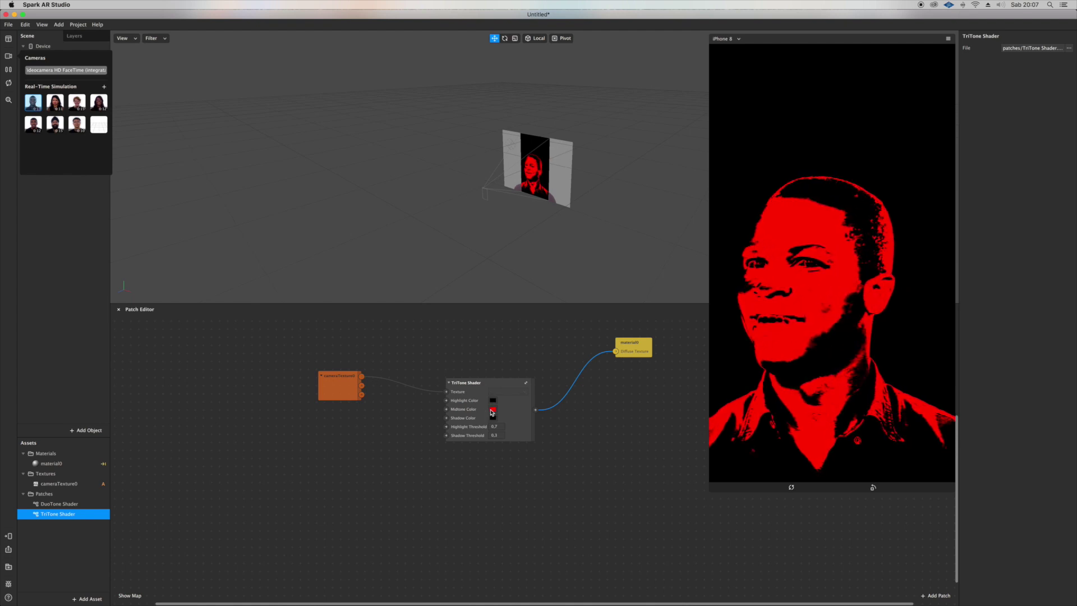
click(492, 410)
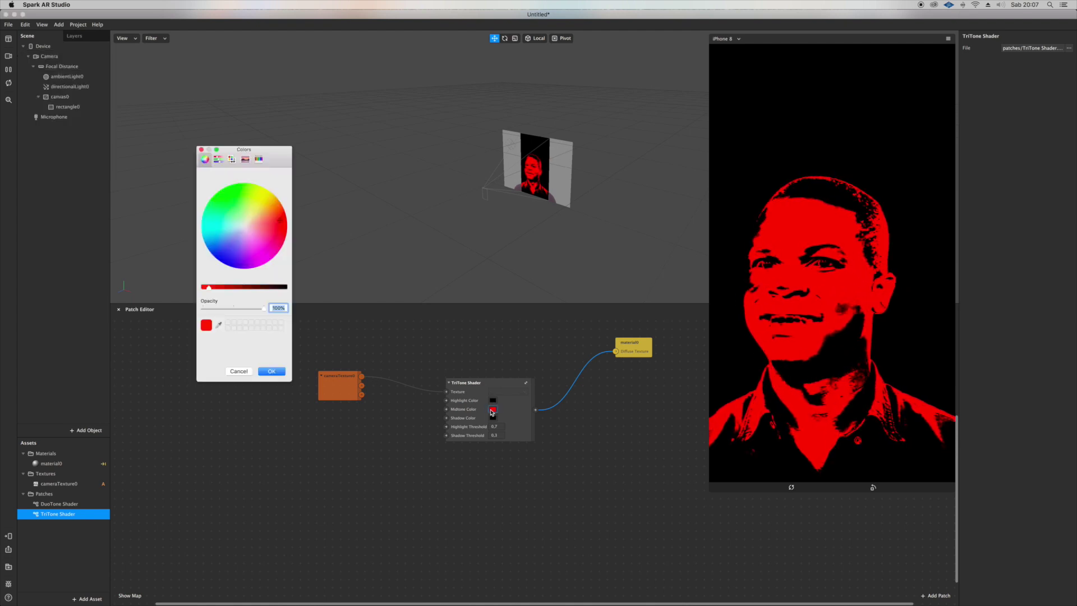
- Set the TriTone Midtone Color to near-white and the Shadow Color to red
click(246, 226)
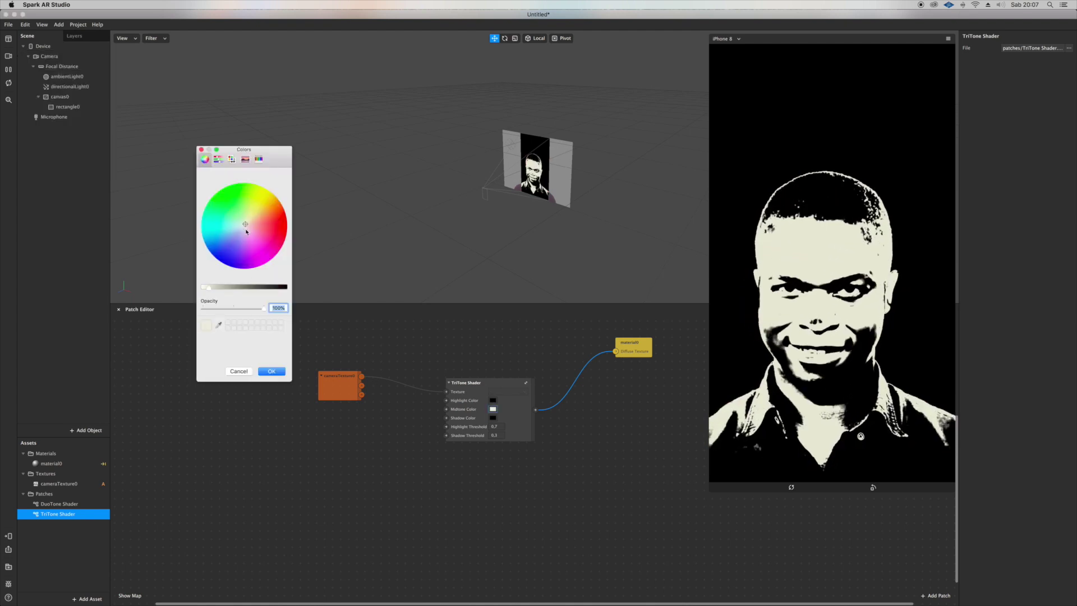
click(269, 371)
click(492, 417)
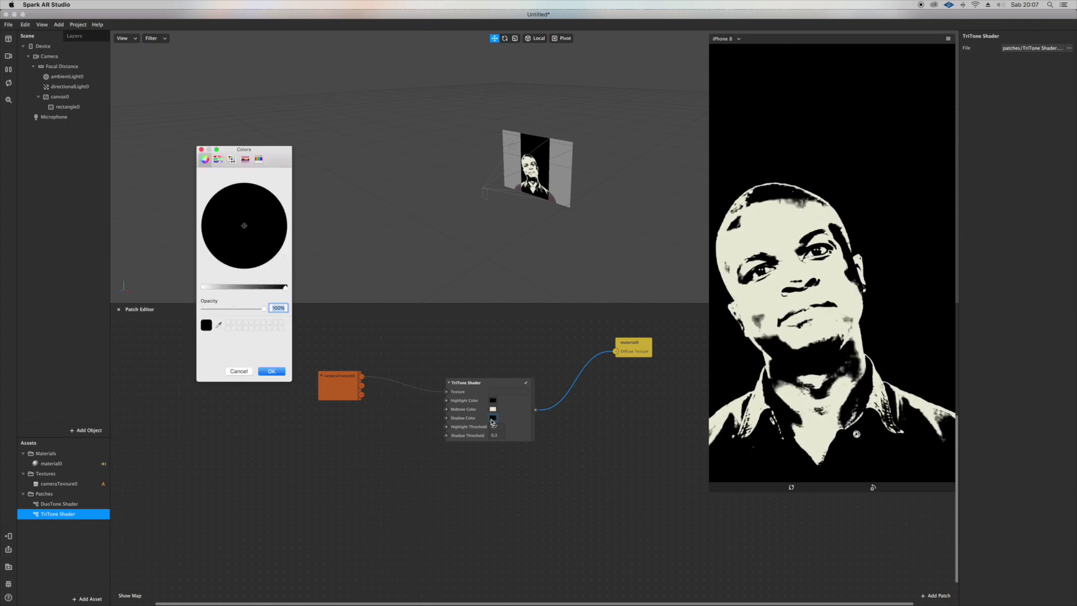
drag(211, 289, 193, 289)
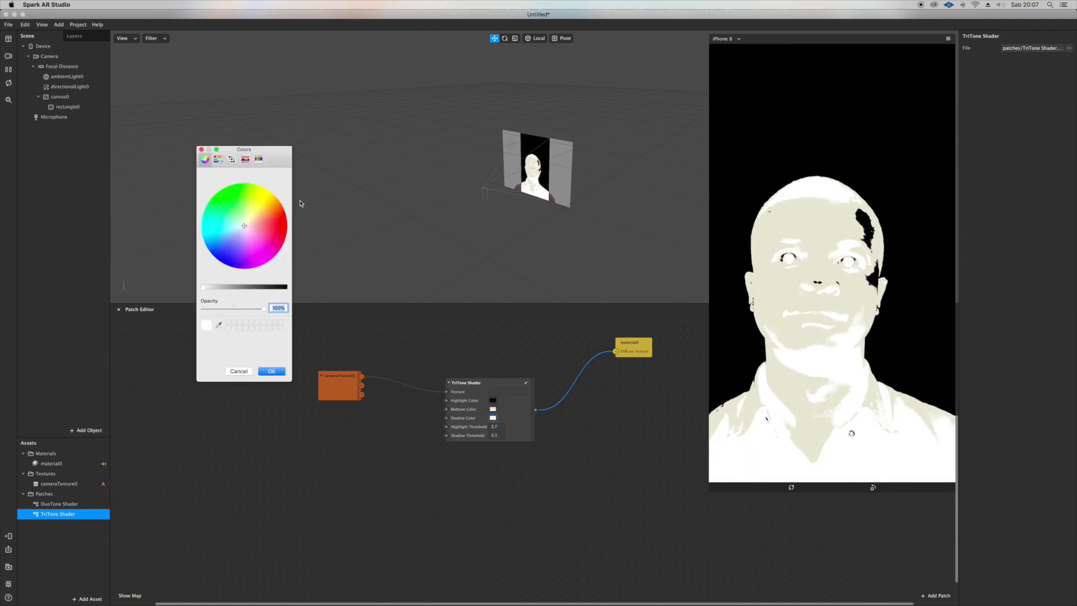
drag(273, 220, 379, 231)
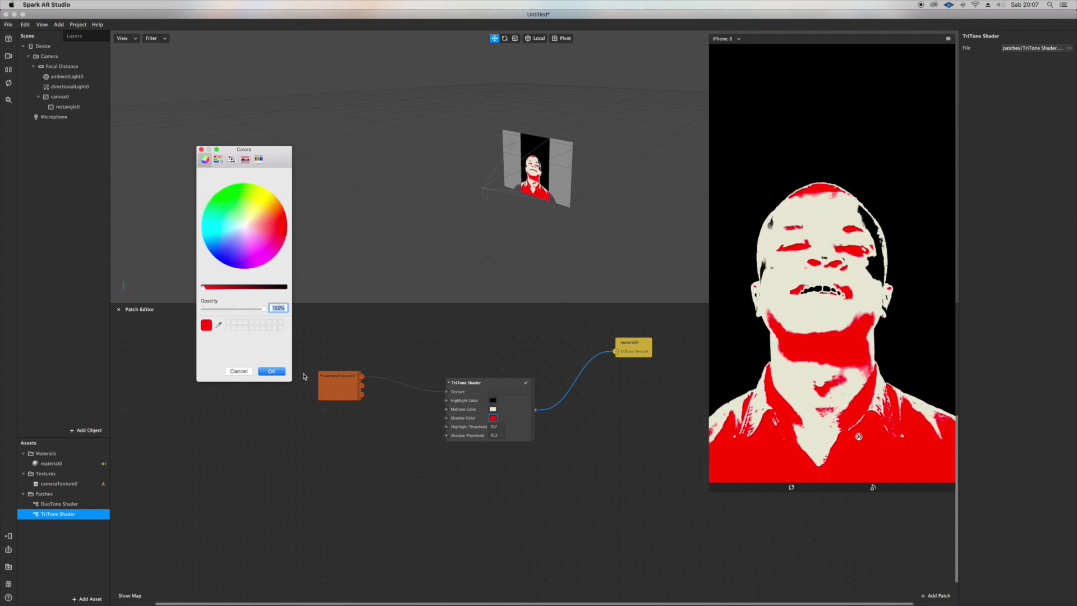
click(274, 371)
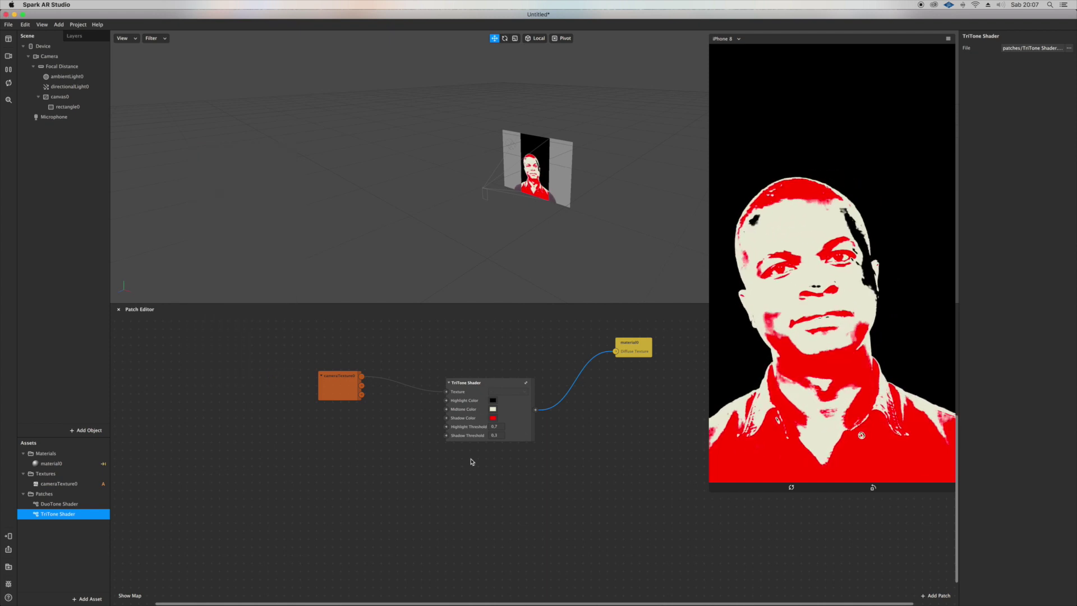
- Wire a DuoTone Shader between cameraTexture0 and material0, deleting the TriTone node
drag(56, 504, 504, 473)
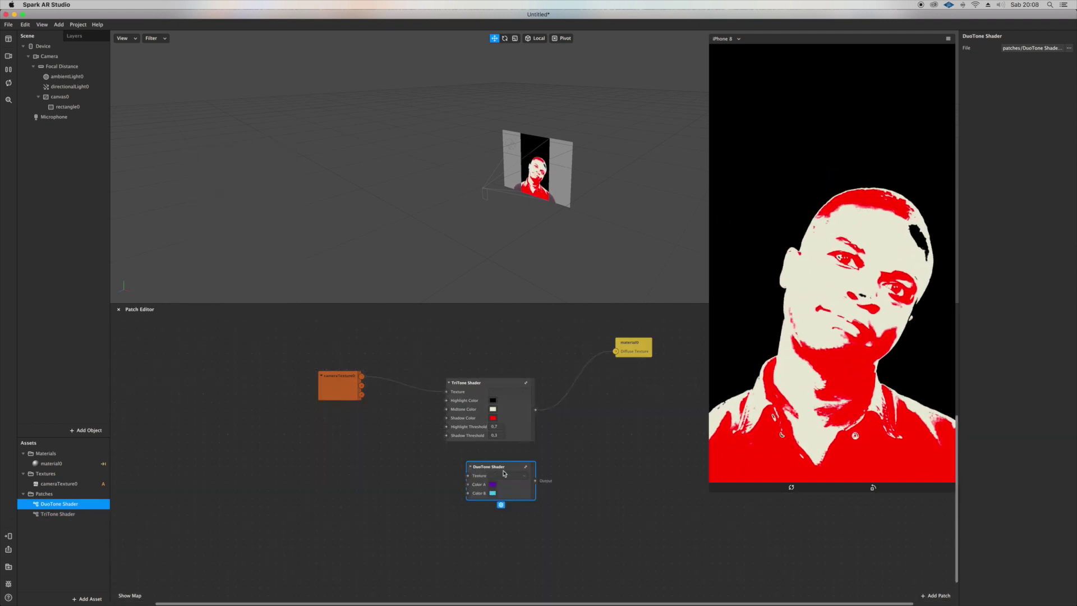
drag(361, 376, 469, 477)
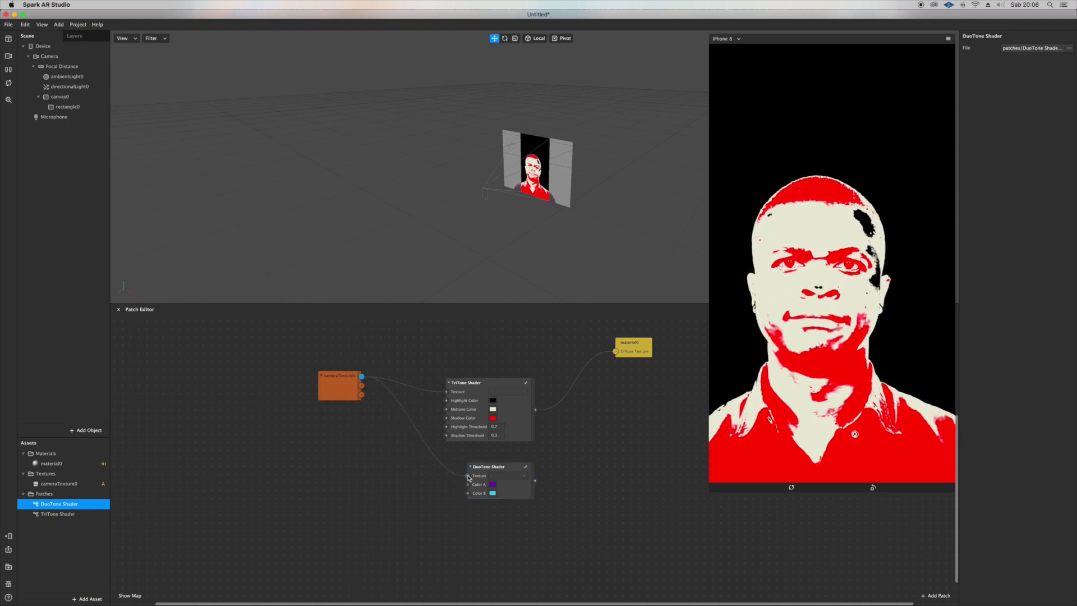
click(499, 389)
key(Delete)
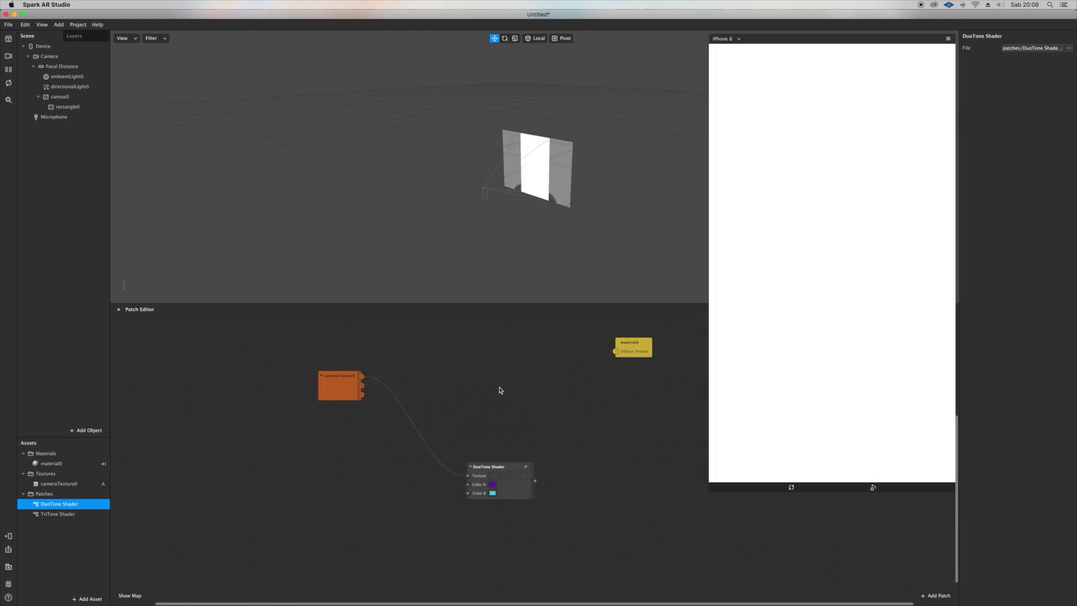
drag(534, 481, 617, 351)
scroll(561, 420, down, 2)
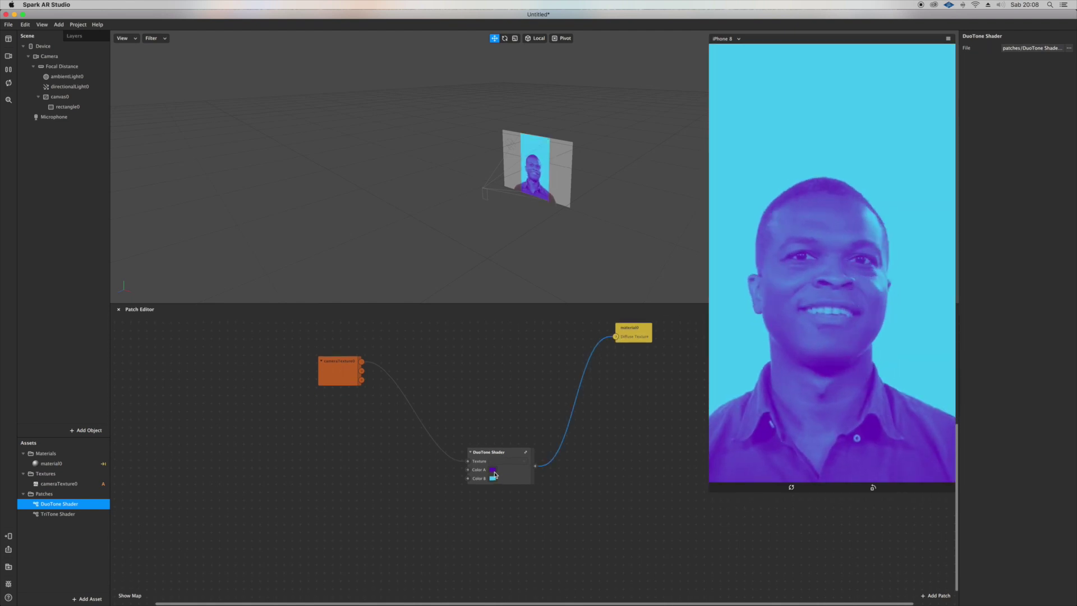
- Set DuoTone Color A to black and Color B to near-white
click(493, 467)
drag(225, 287, 307, 292)
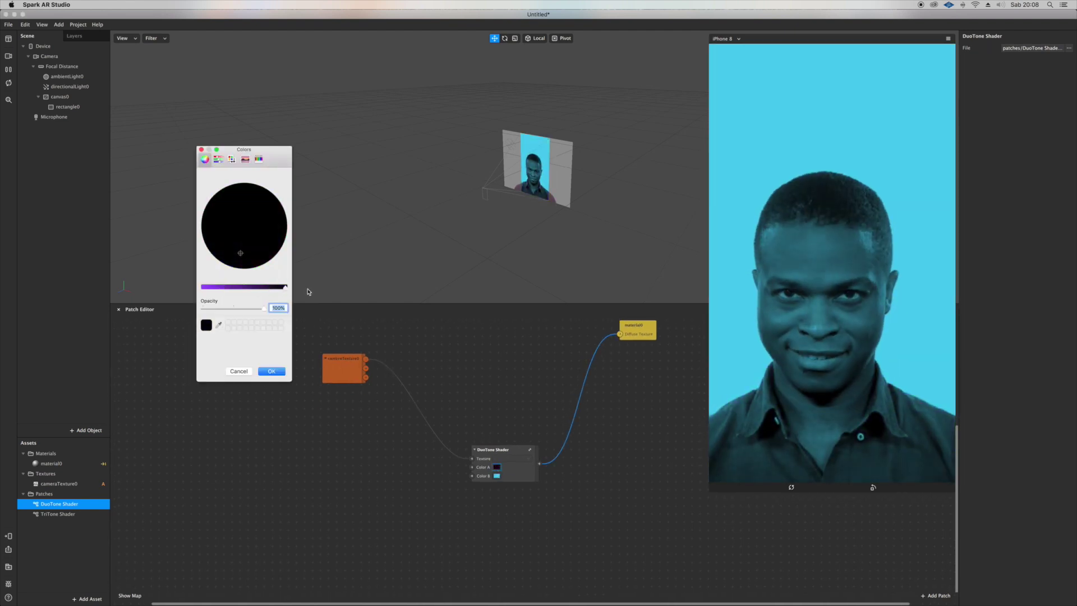
click(272, 371)
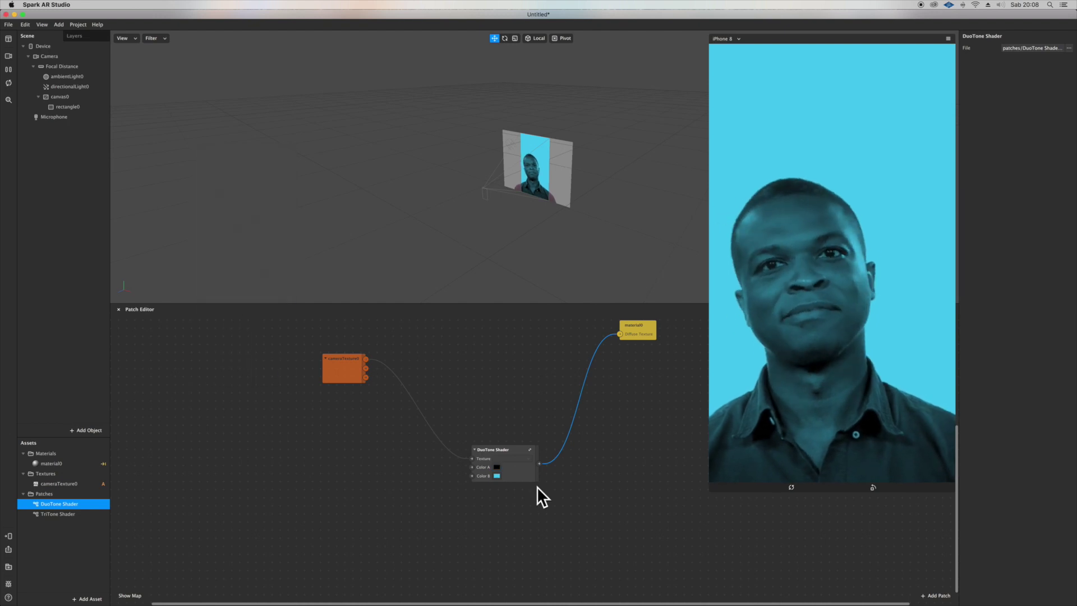
click(497, 475)
click(244, 229)
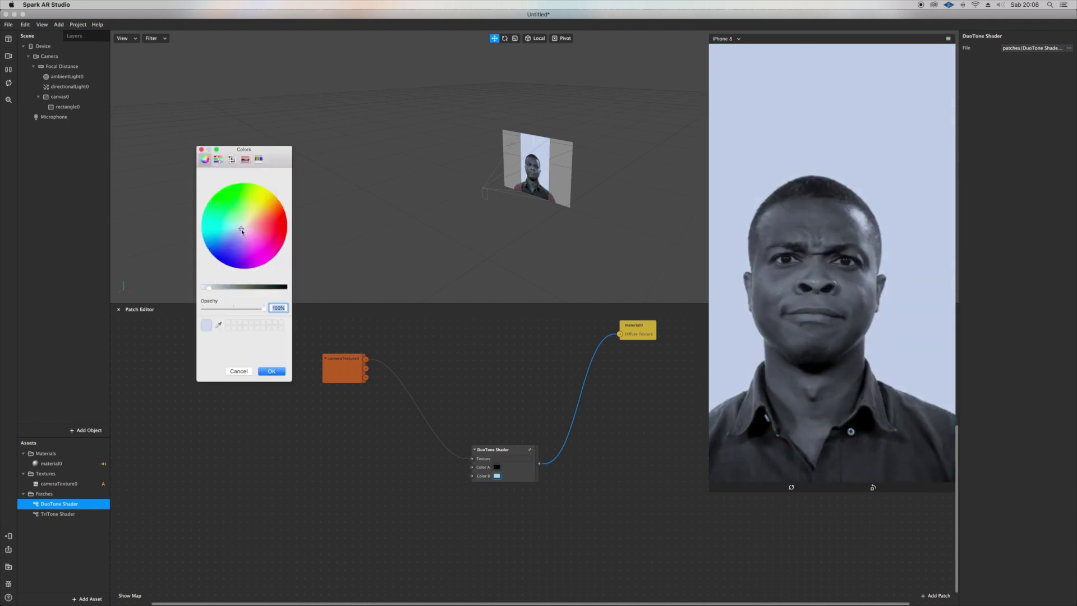
mouse_move(245, 229)
mouse_down()
mouse_move(263, 220)
mouse_move(250, 207)
mouse_move(222, 235)
mouse_move(274, 243)
mouse_move(284, 232)
mouse_move(235, 264)
mouse_move(194, 235)
mouse_move(202, 230)
mouse_up()
drag(246, 297, 176, 298)
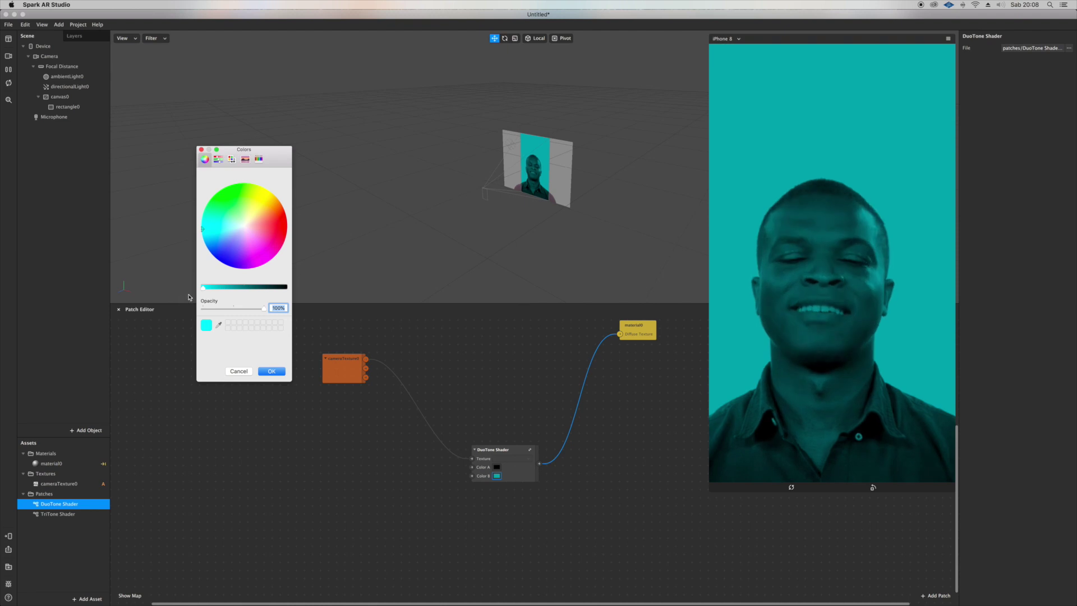
click(242, 225)
click(281, 370)
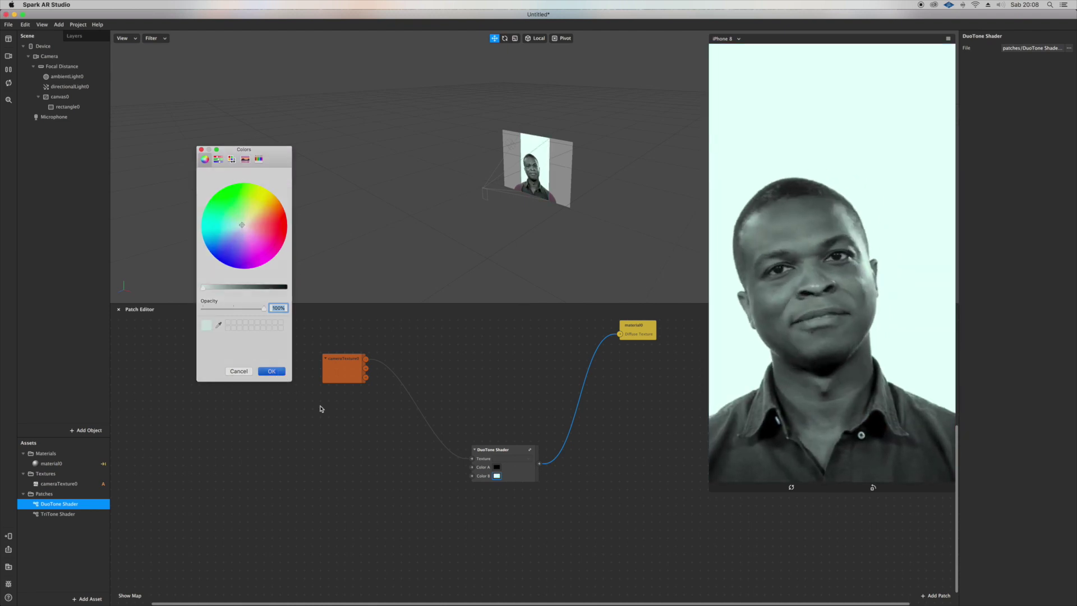
- Try a blue hue for Color A, then keep it black
click(496, 467)
drag(252, 235, 223, 242)
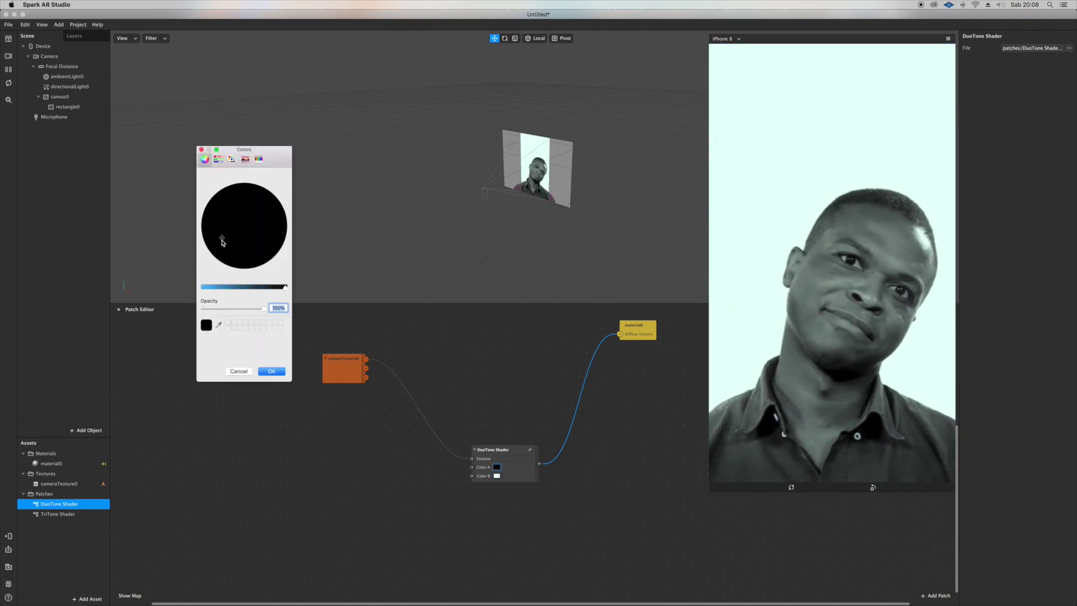
drag(218, 288, 286, 287)
click(273, 371)
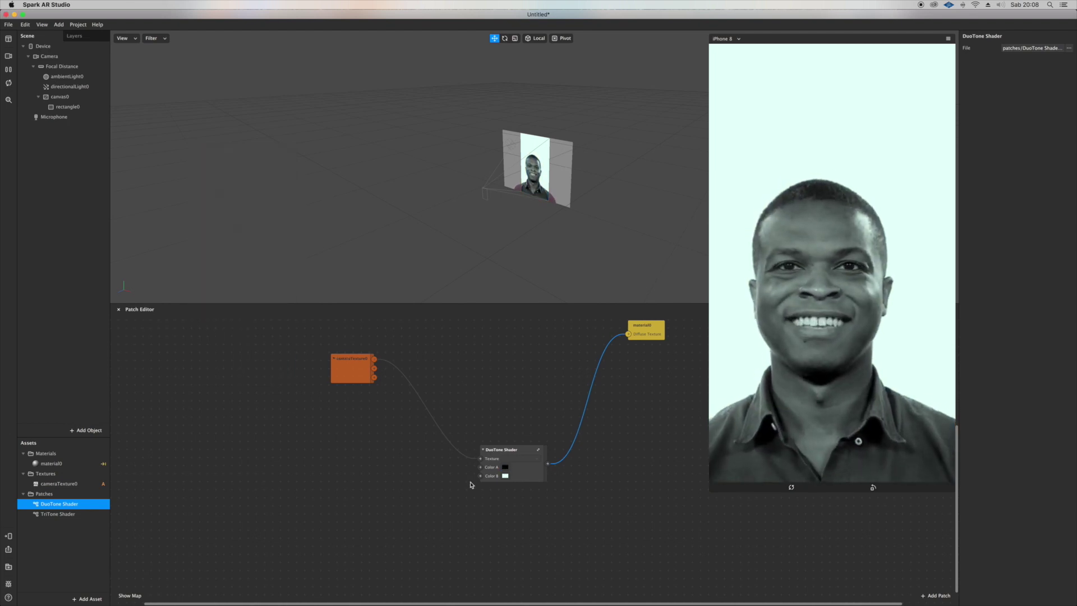
click(78, 463)
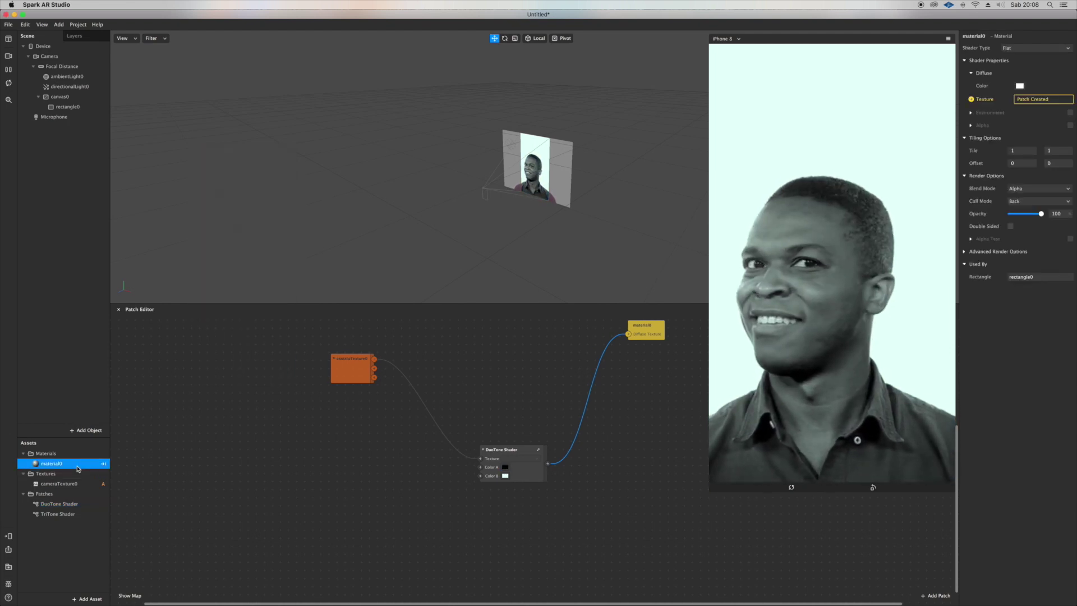
click(1047, 196)
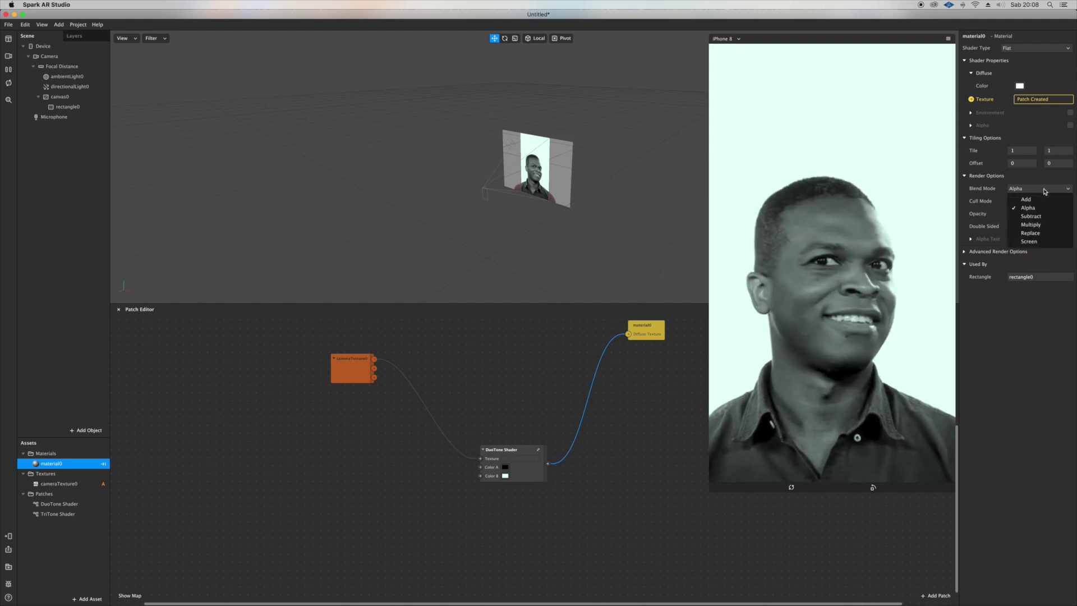
click(1040, 227)
click(1029, 191)
click(1030, 216)
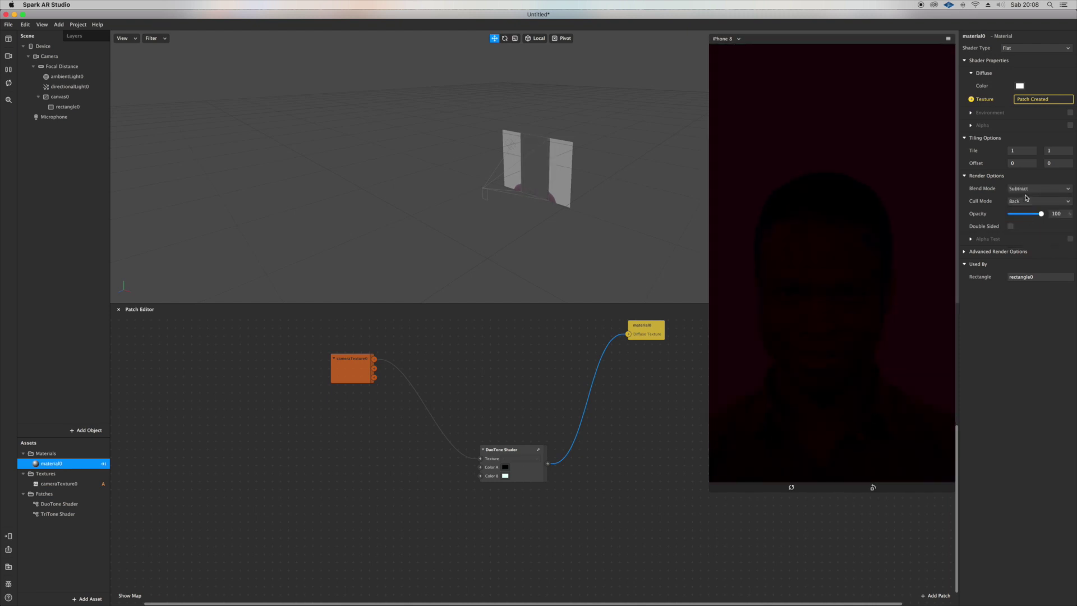
click(1028, 191)
click(1028, 209)
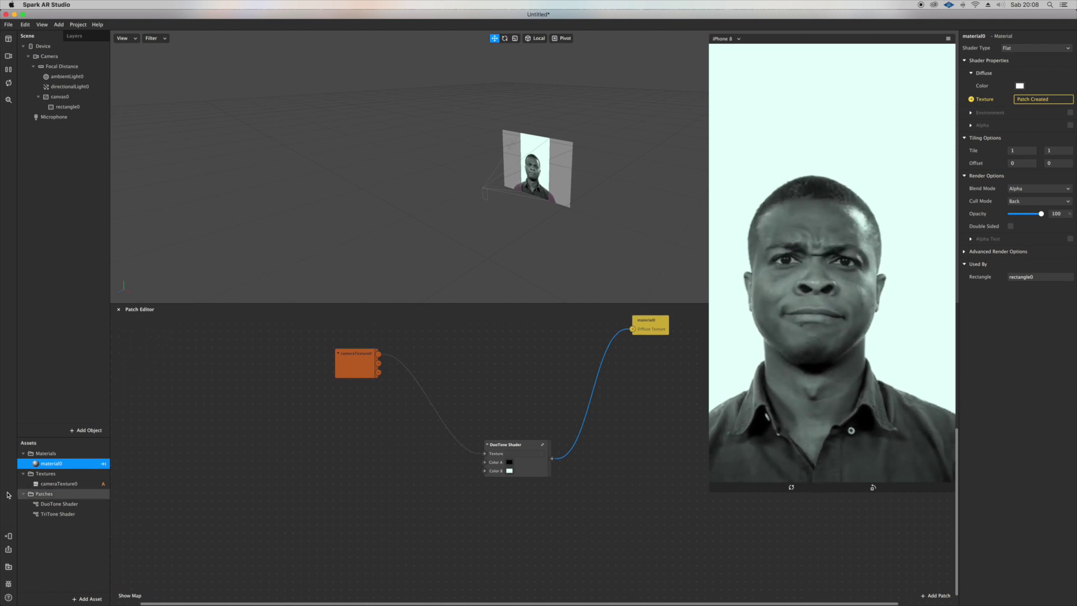
- Add a TriTone Shader node fed by cameraTexture0's texture
drag(57, 514, 526, 378)
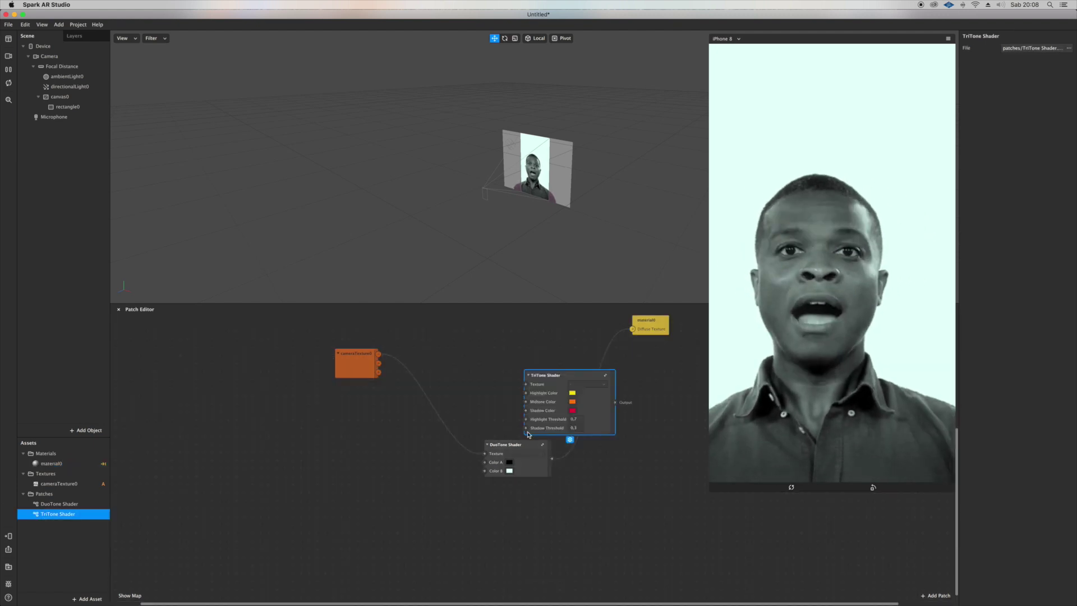
drag(378, 354, 526, 385)
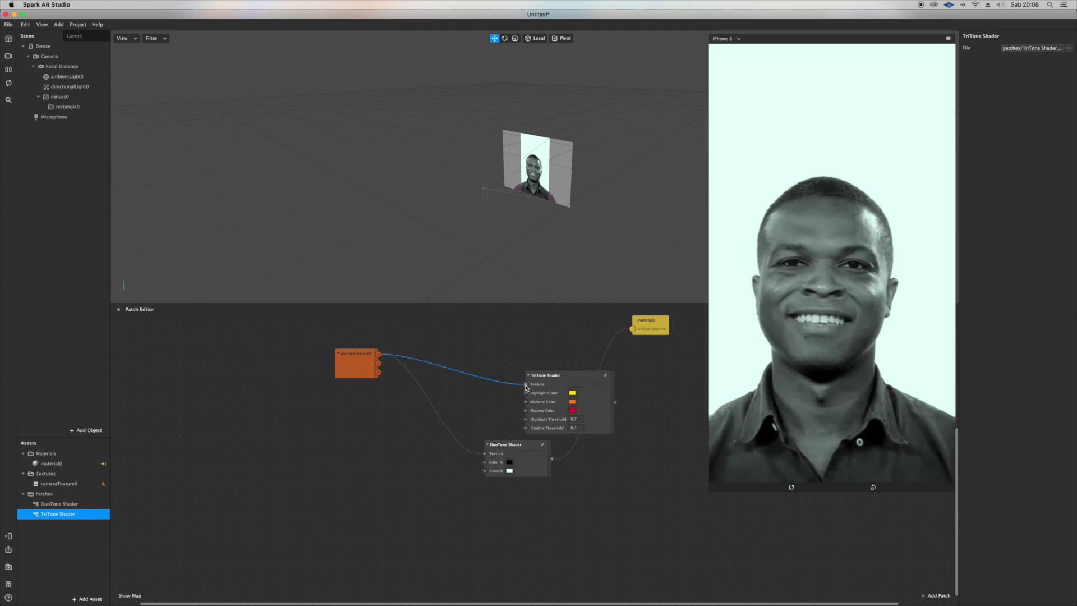
drag(595, 404, 633, 329)
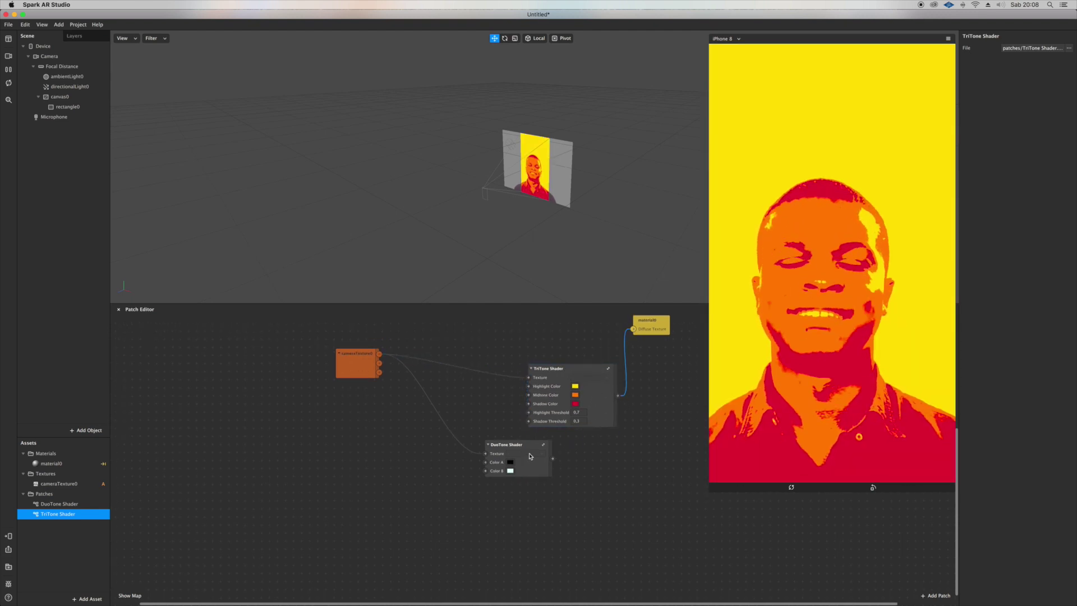
- Feed the DuoTone output into TriTone's Shadow Color and try midtone hues
drag(530, 455, 528, 388)
scroll(528, 390, up, 2)
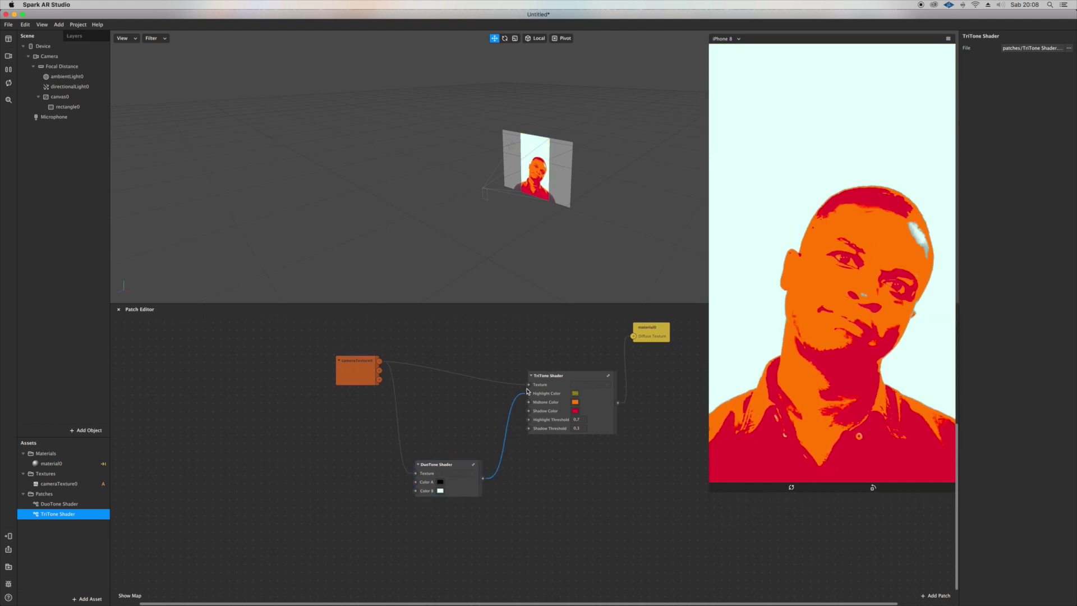
drag(529, 417, 530, 420)
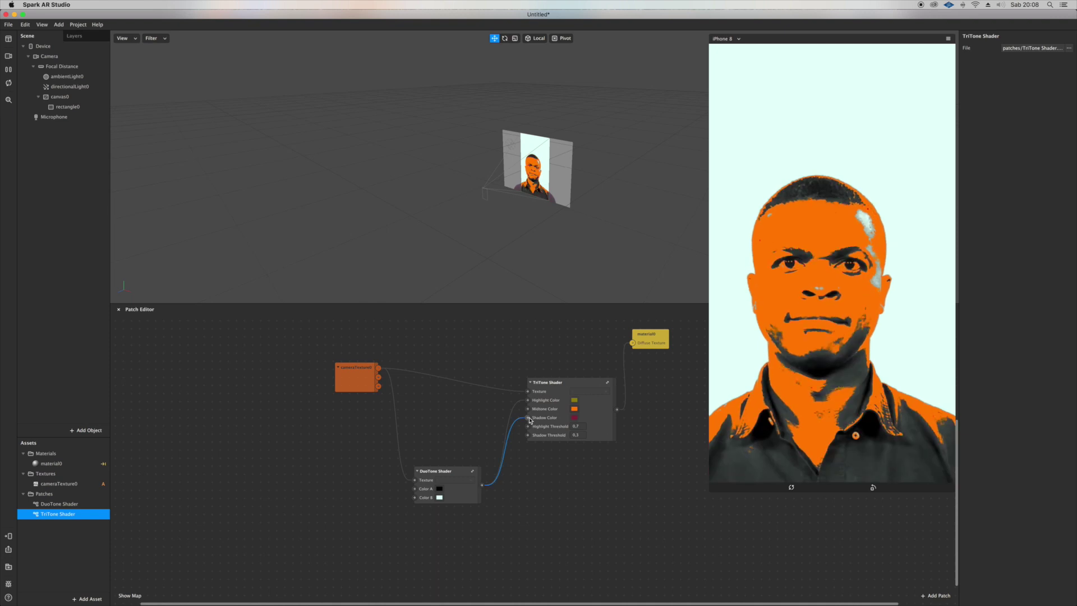
scroll(504, 449, down, 1)
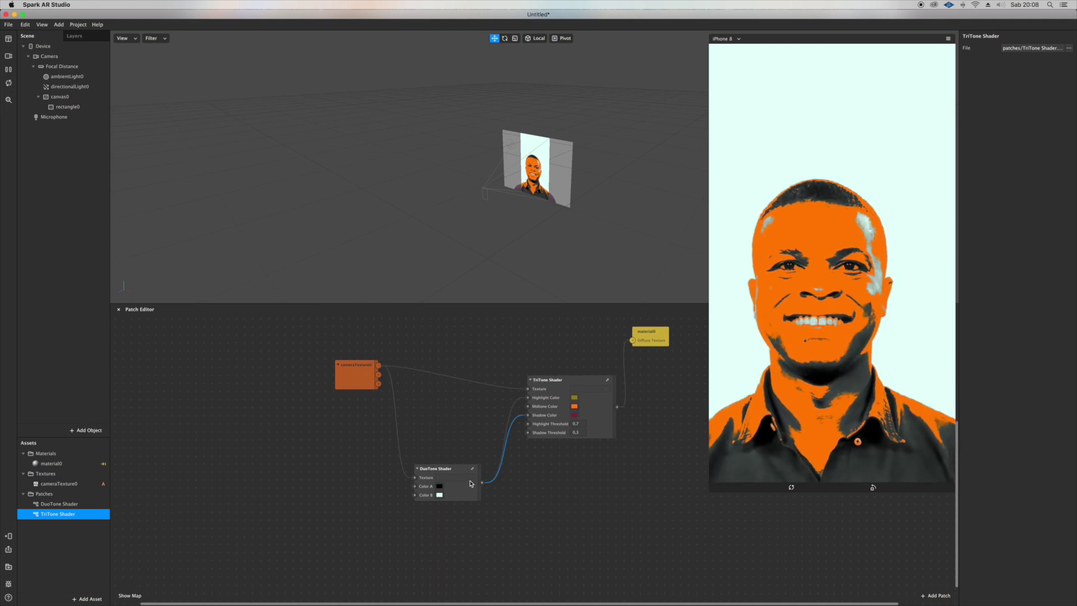
scroll(533, 426, down, 2)
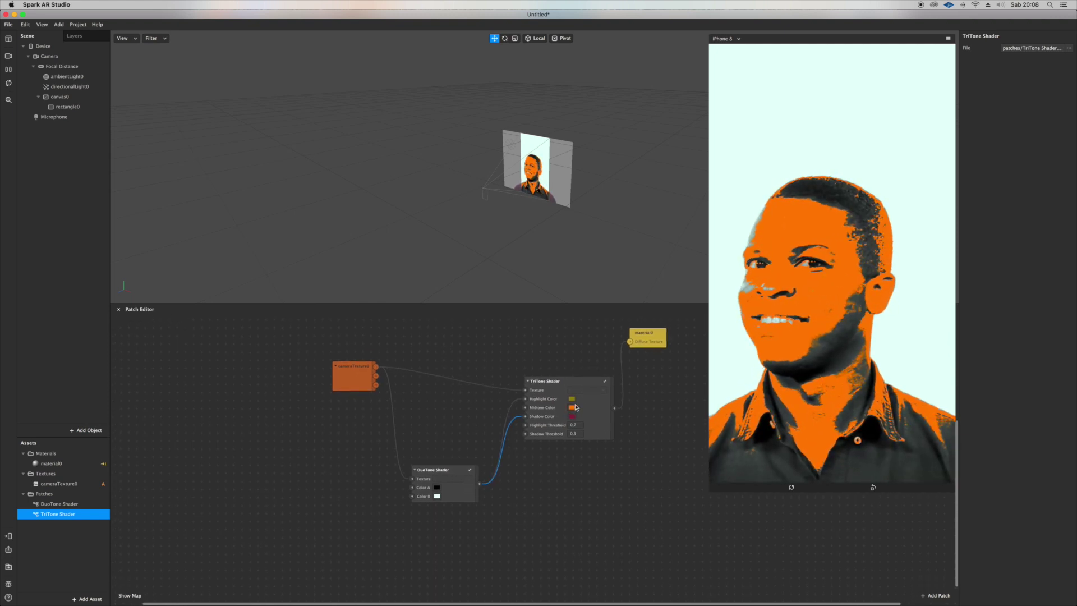
click(573, 400)
scroll(454, 315, down, 2)
mouse_move(284, 228)
mouse_down()
mouse_move(171, 229)
mouse_move(215, 245)
mouse_move(212, 190)
mouse_move(238, 230)
mouse_move(277, 229)
mouse_up()
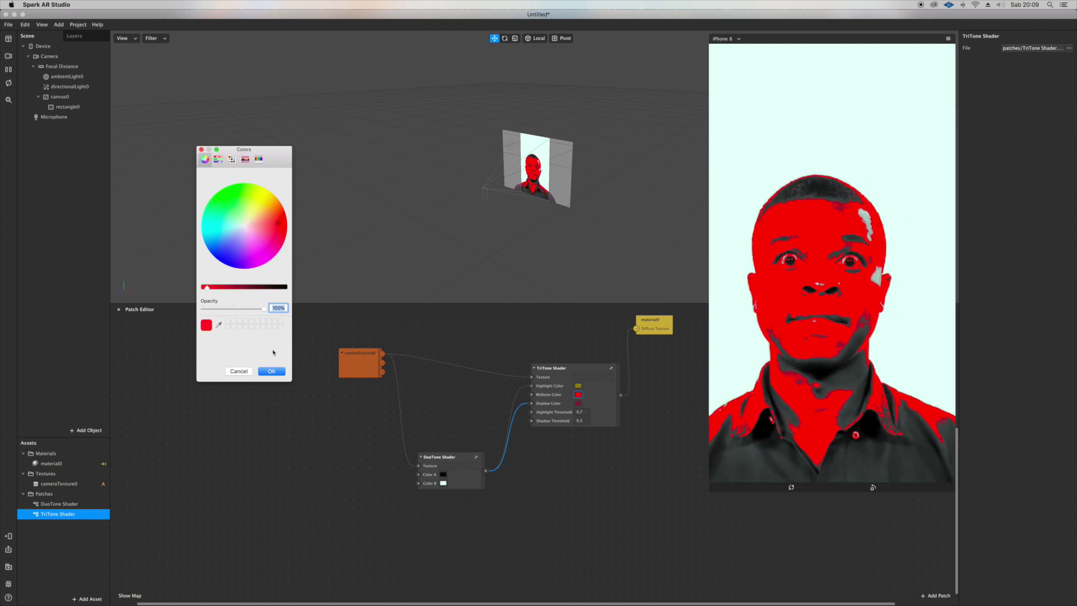
- Keep red as the TriTone midtone and change DuoTone Color B to blue
click(272, 370)
click(443, 483)
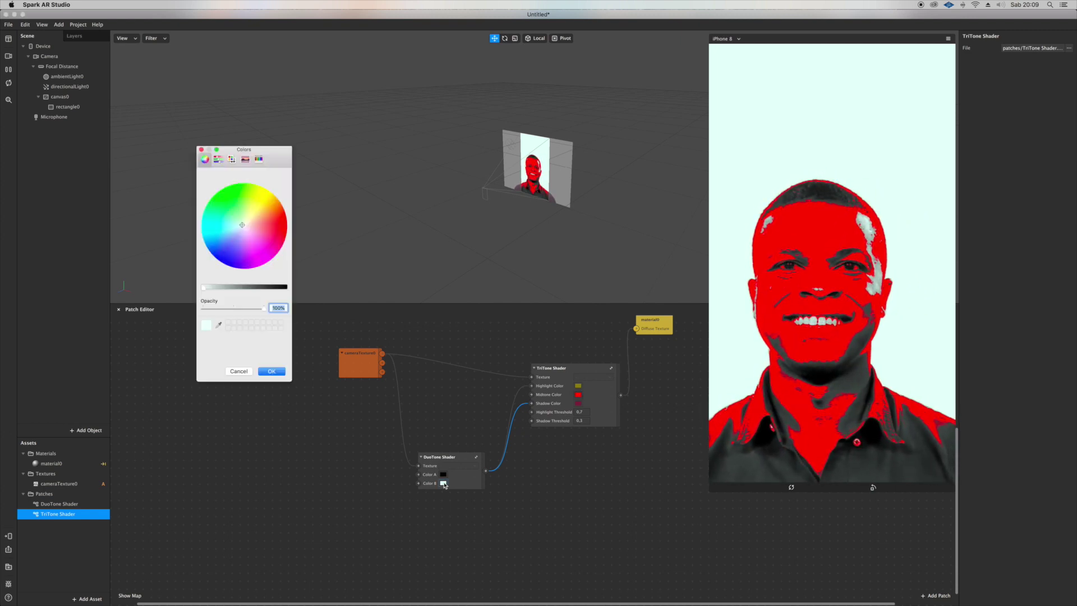
drag(245, 250, 199, 255)
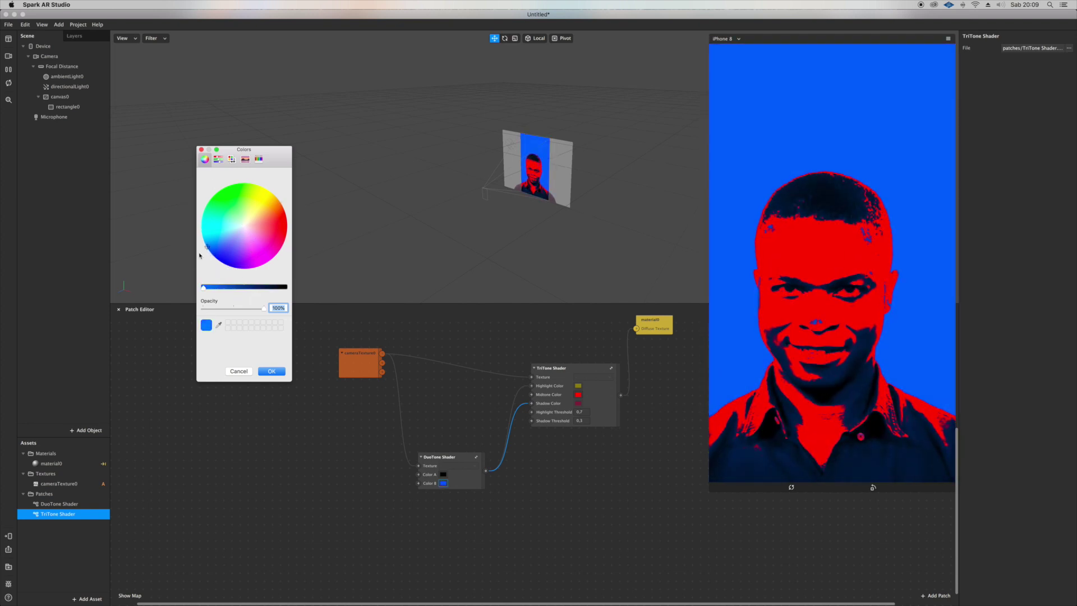
click(266, 371)
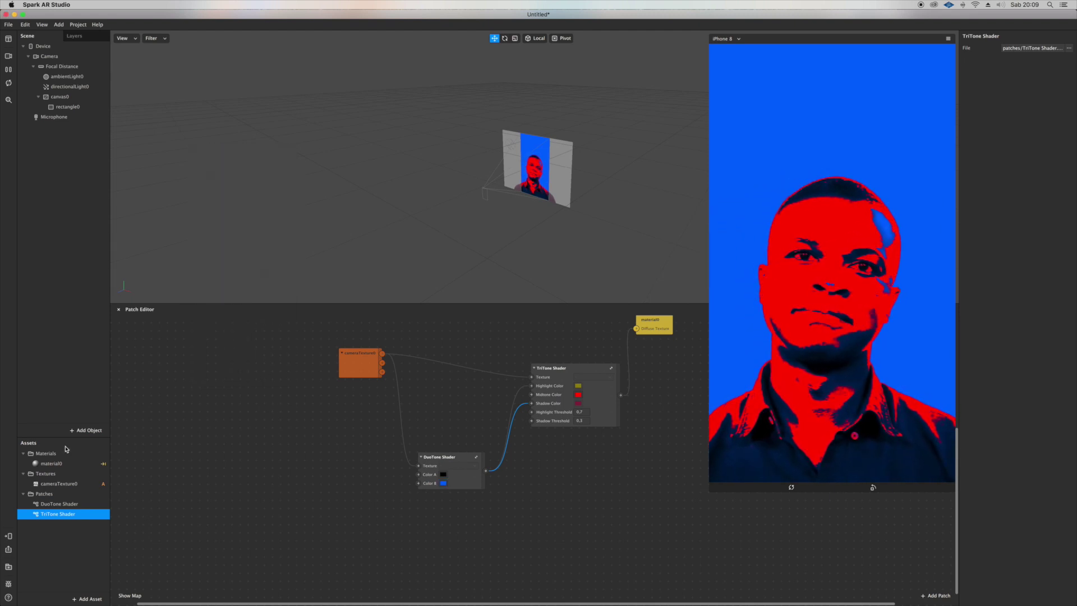
scroll(409, 449, right, 3)
drag(604, 330, 693, 370)
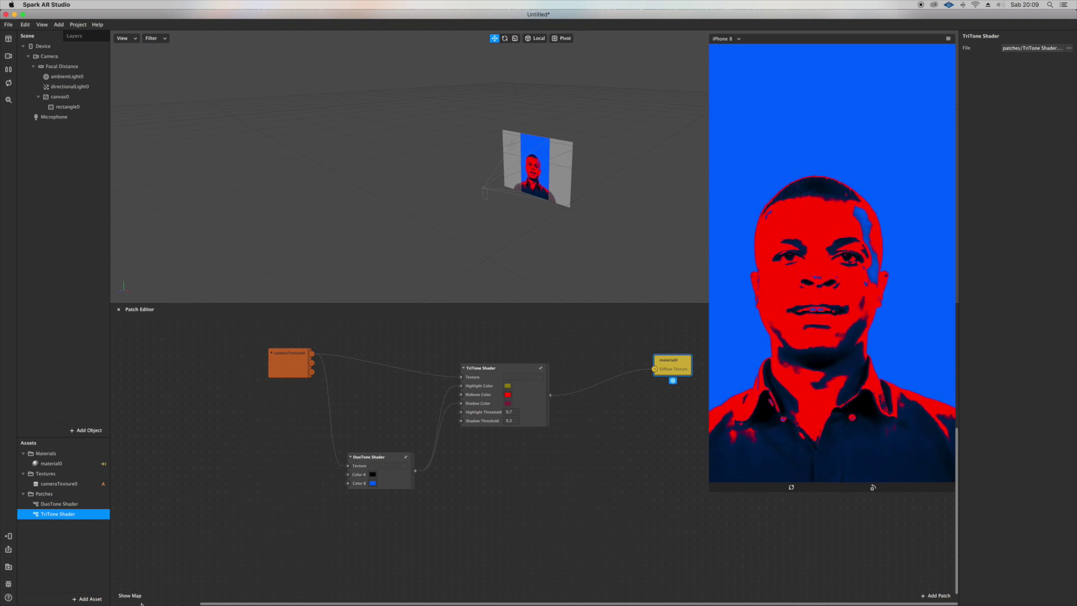
- Import the free Adjust Colors shader from the AR Library's Patch Assets > Shaders collection
click(87, 599)
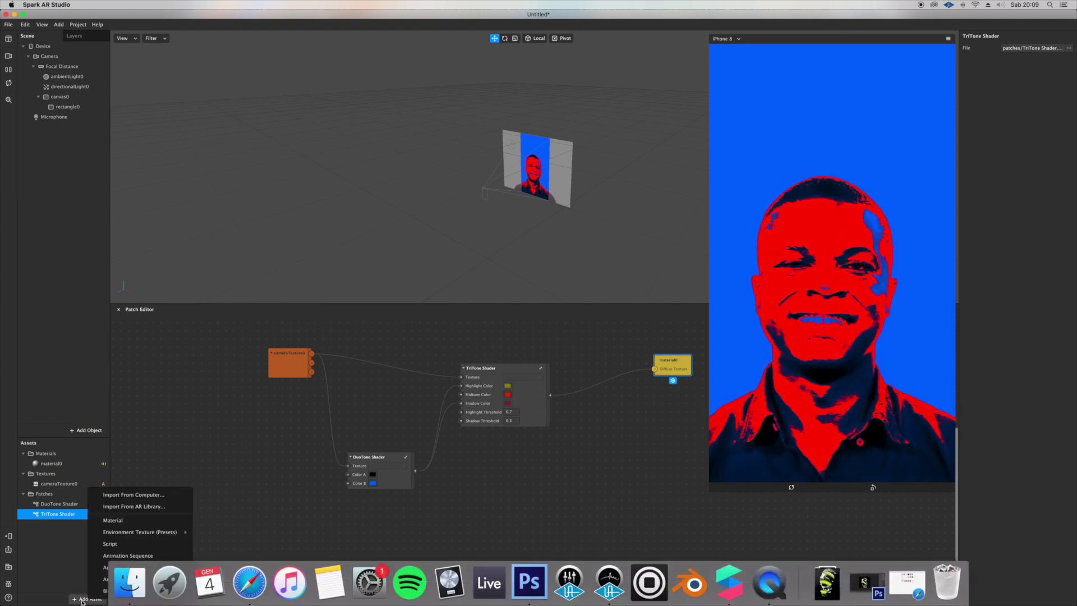
click(110, 508)
scroll(701, 407, down, 1)
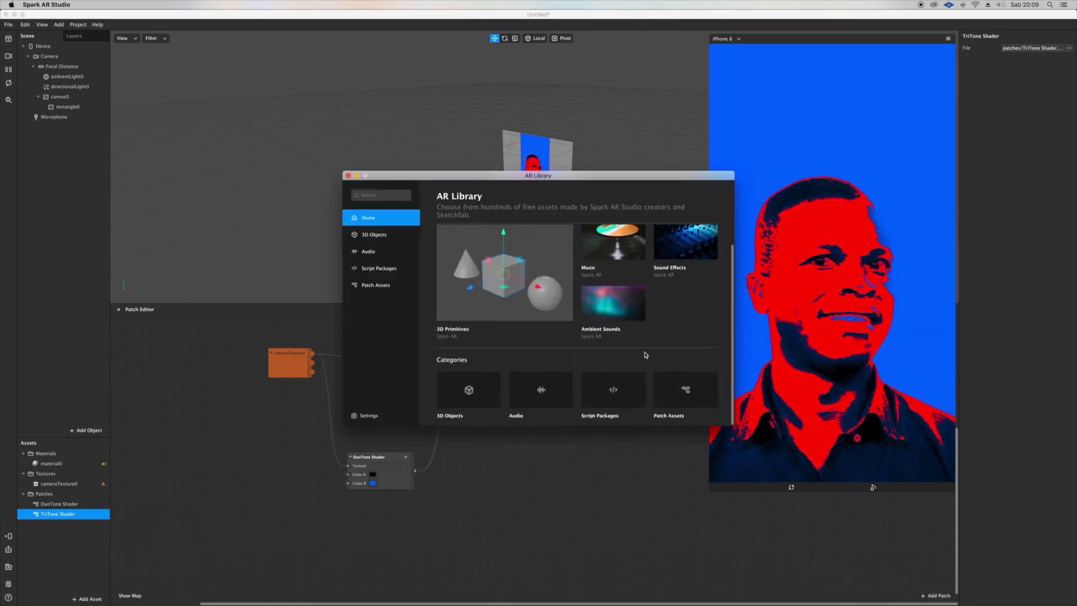
click(693, 395)
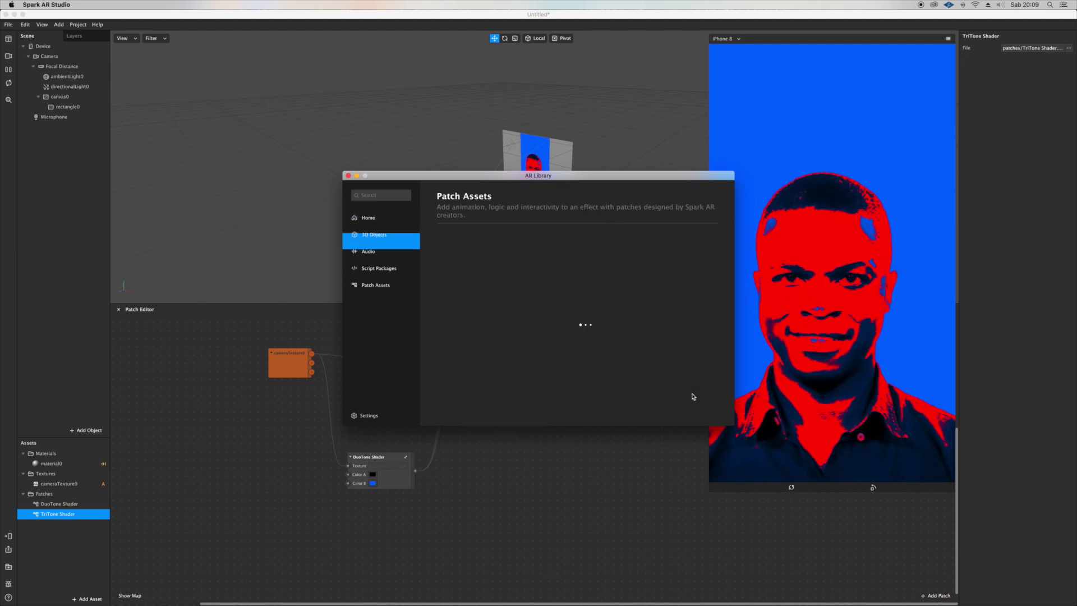
click(621, 282)
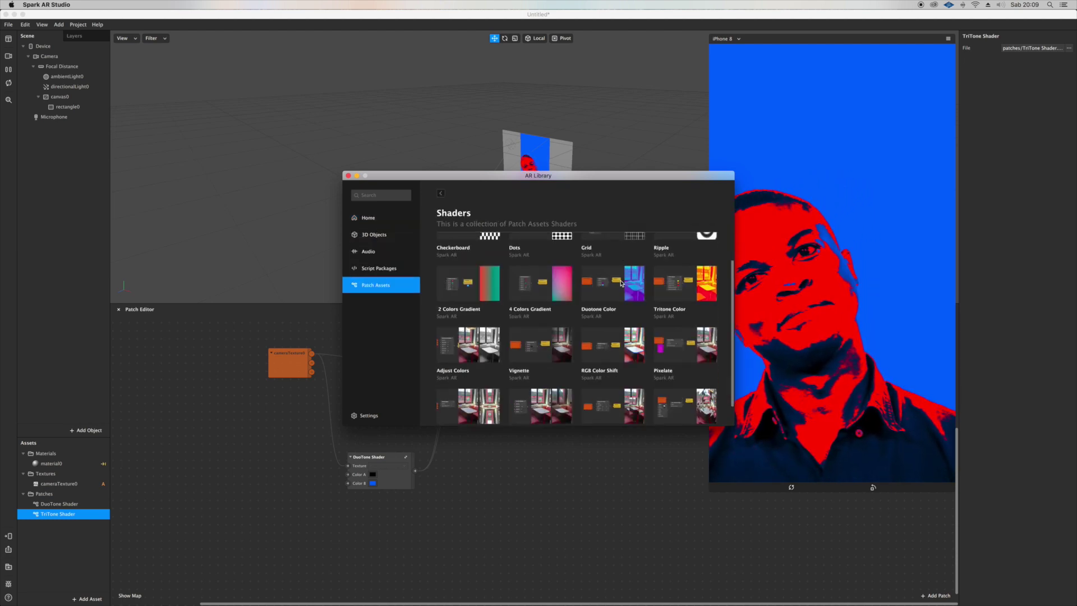
scroll(621, 283, down, 3)
scroll(599, 294, up, 3)
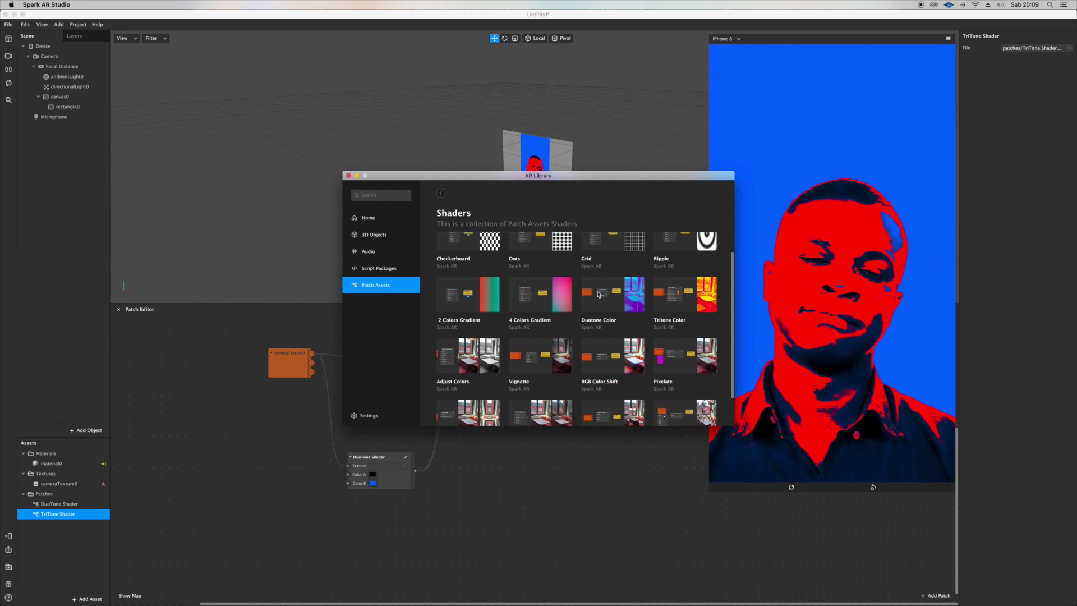
scroll(598, 293, down, 3)
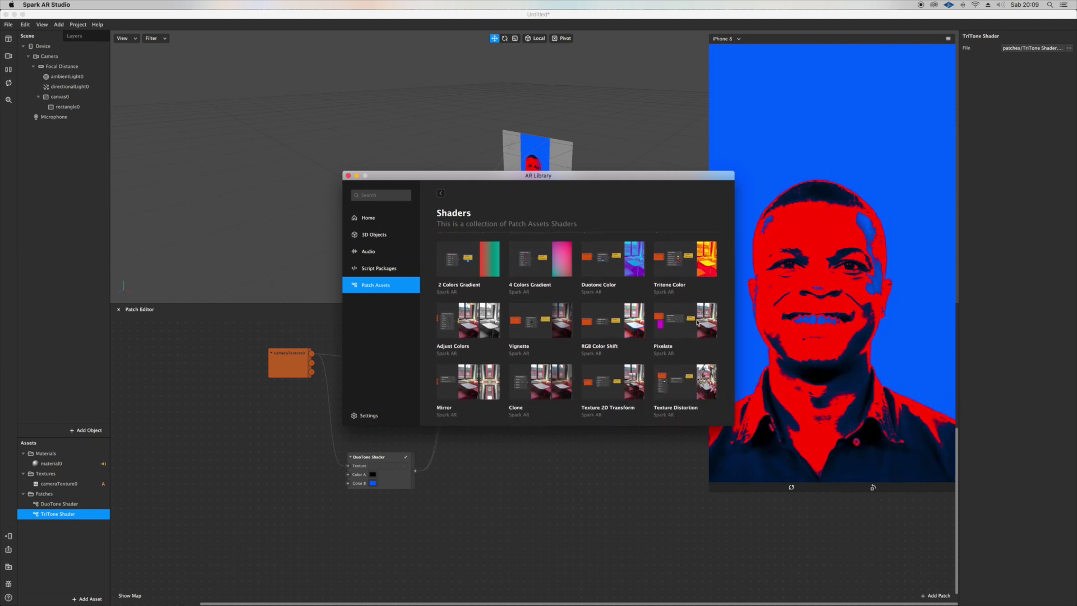
scroll(476, 390, up, 3)
click(478, 387)
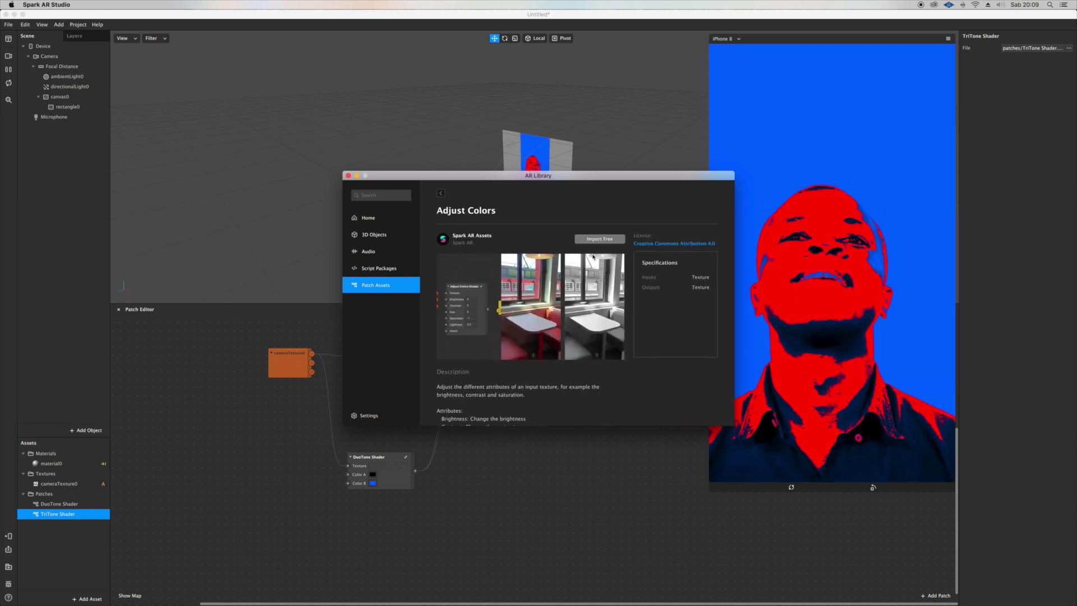
click(596, 239)
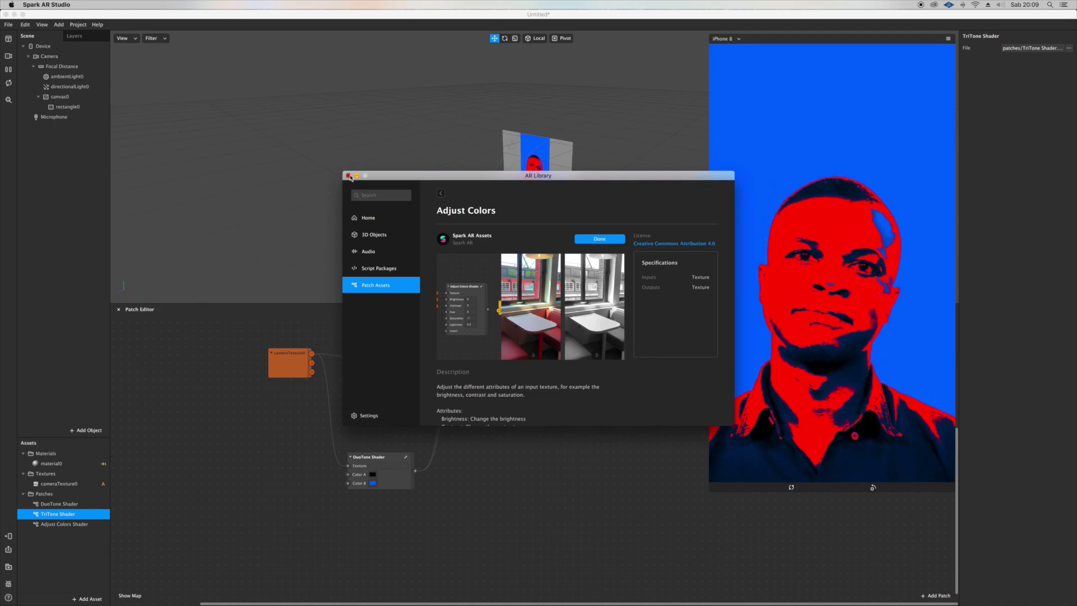
click(348, 175)
- Insert the Adjust Colors Shader between TriTone and the material, testing Invert on and off
drag(72, 524, 623, 443)
drag(549, 395, 598, 443)
drag(670, 465, 692, 366)
click(626, 495)
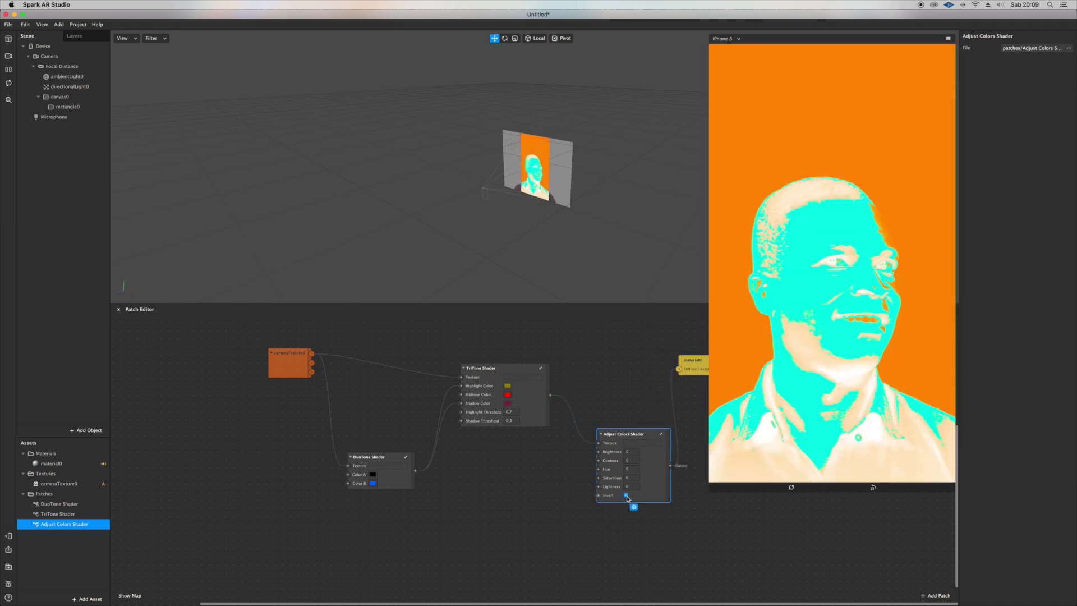
click(625, 495)
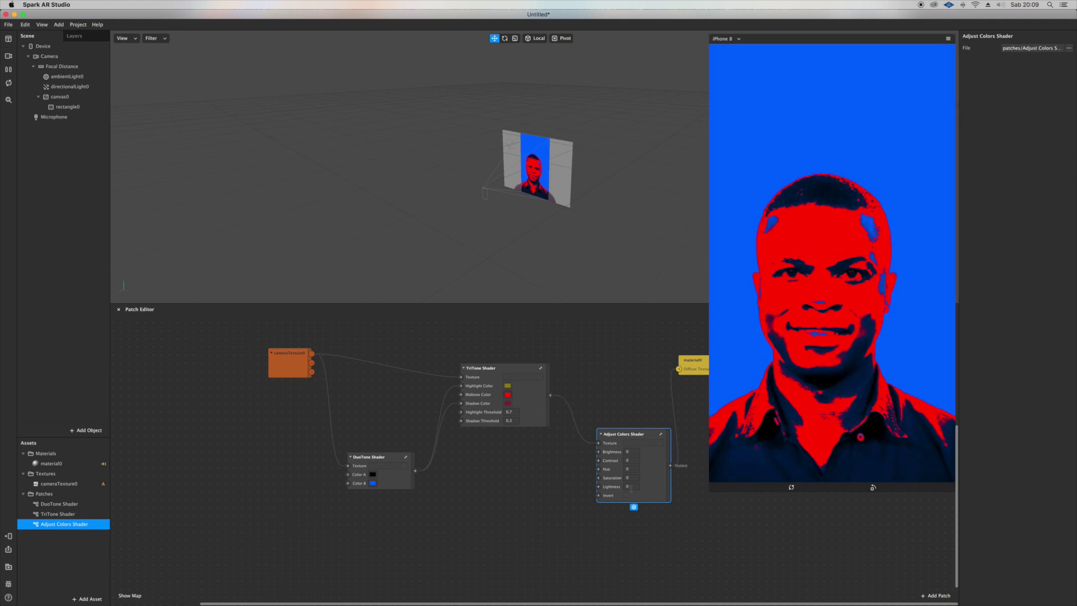
- Set Lightness to 0.2 and Saturation to 1, after briefly trying 0,2
click(630, 487)
text(0.)
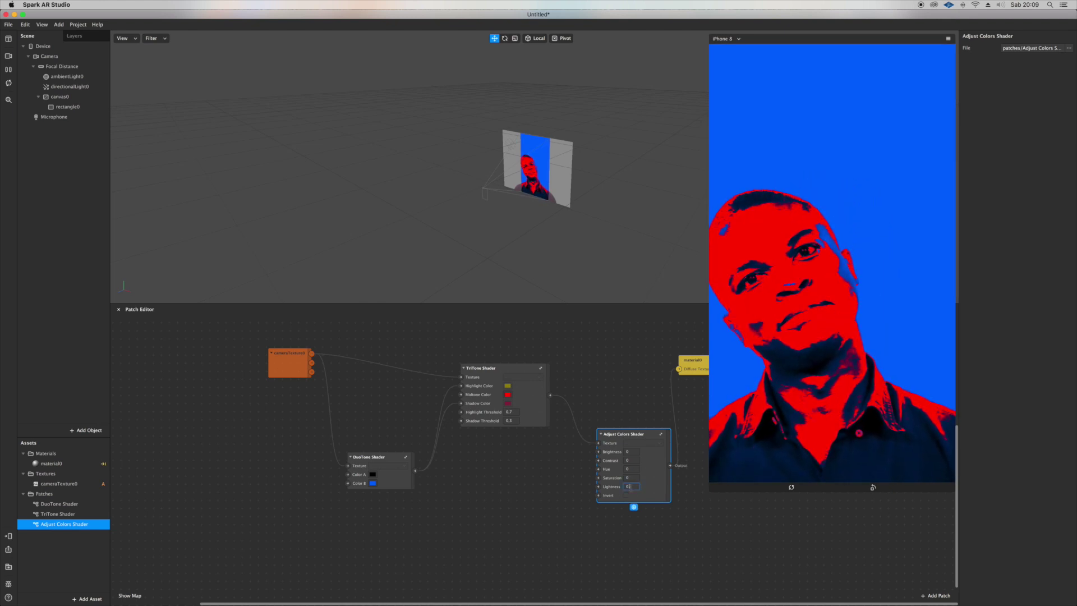
text(2)
key(Return)
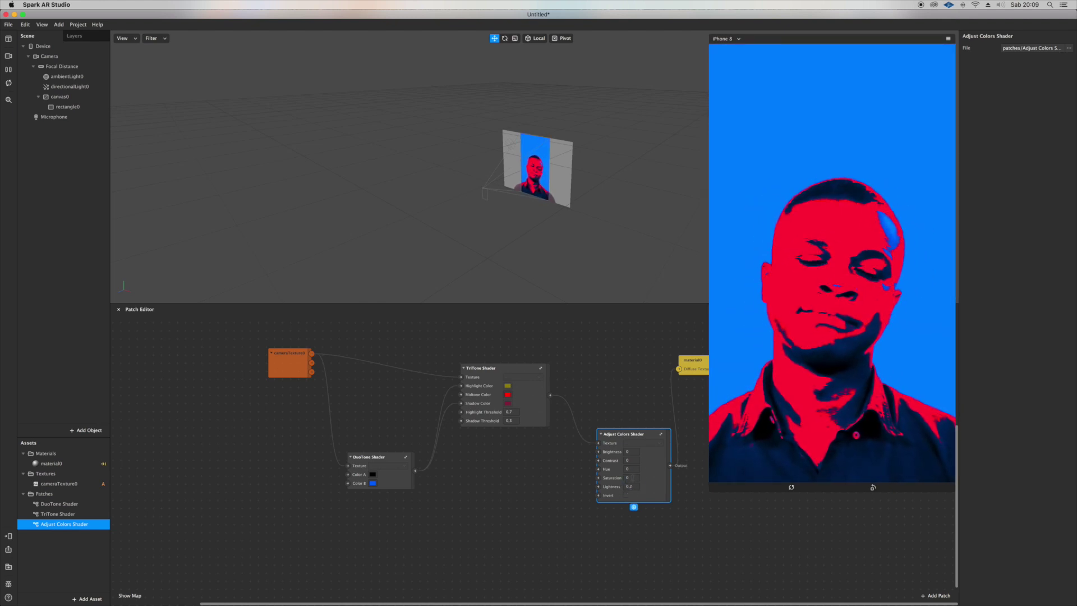
click(628, 477)
text(0,2)
key(Return)
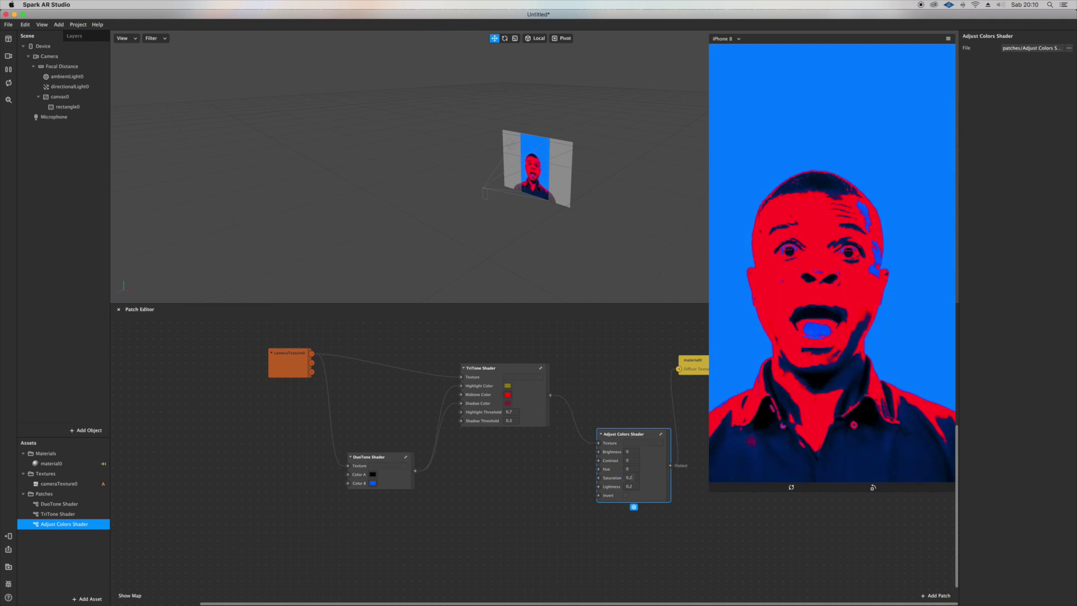
click(628, 477)
text(1)
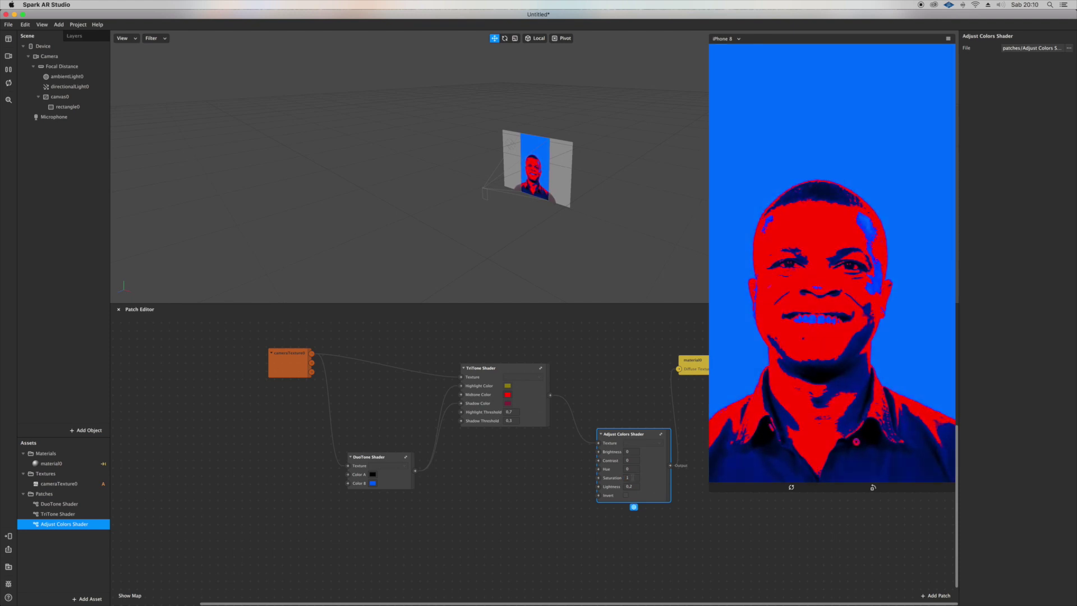
click(629, 468)
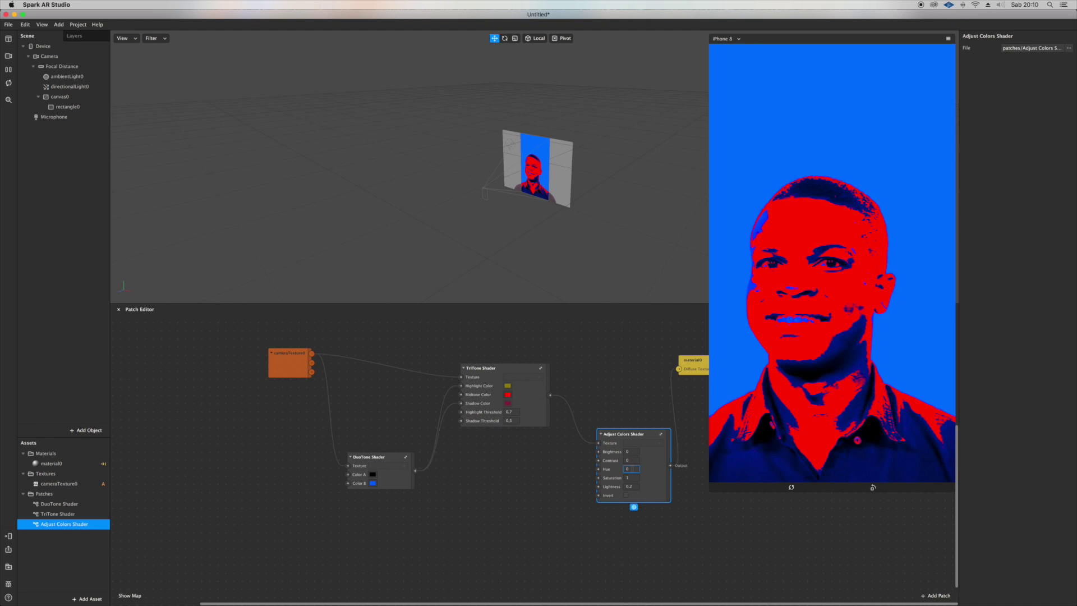
- Try a Hue of 0,1, then return Hue to 0
text(,1)
key(Return)
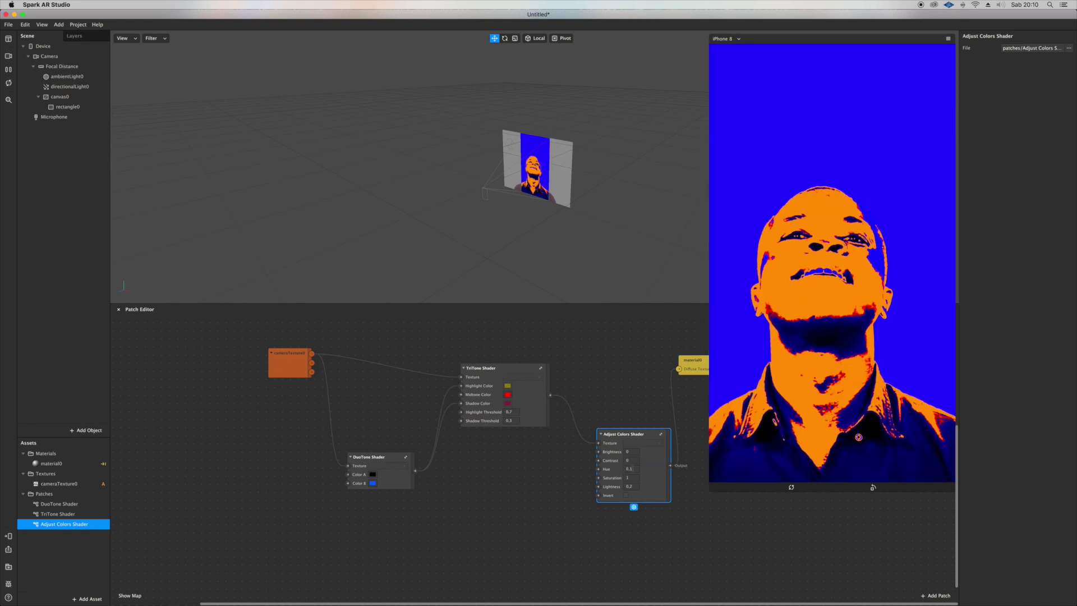
click(630, 469)
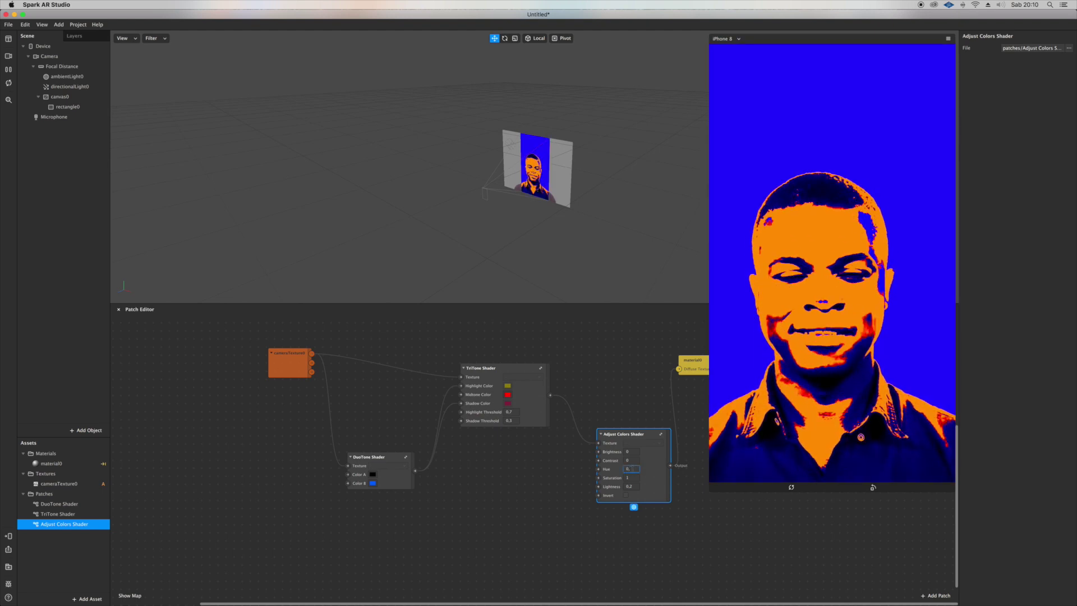
key(BackSpace)
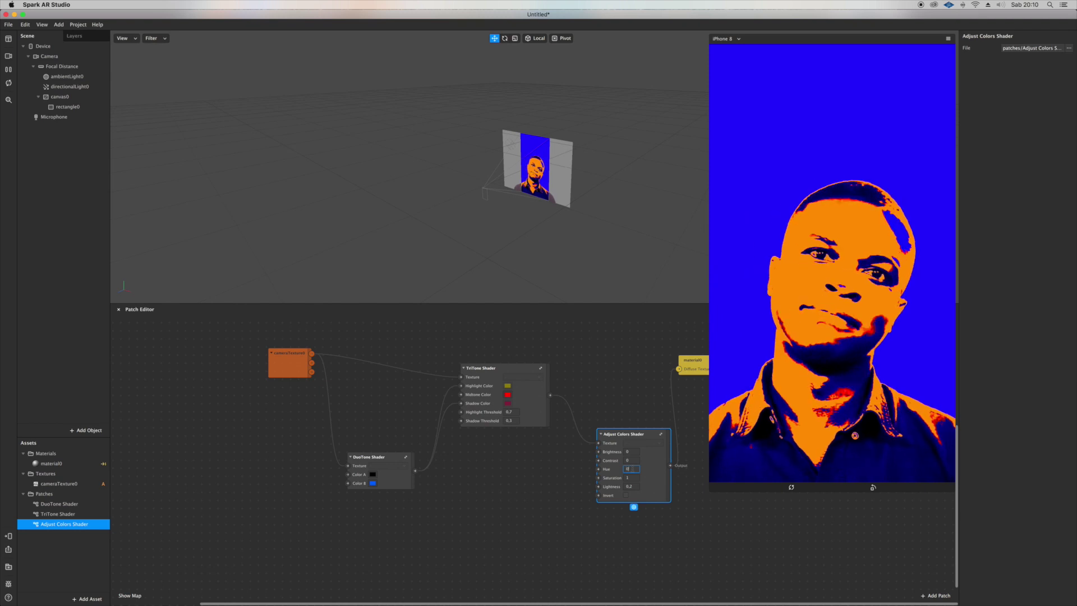
text(0)
key(Return)
- Add a Loop Animation patch feeding a Transition set to output a Number
right_click(328, 563)
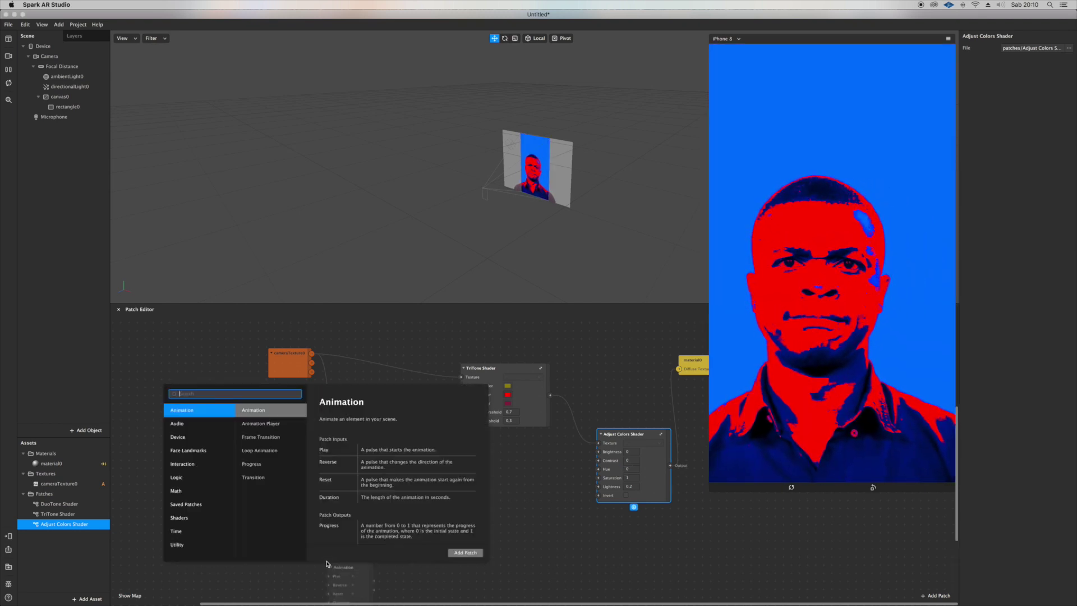
double_click(264, 453)
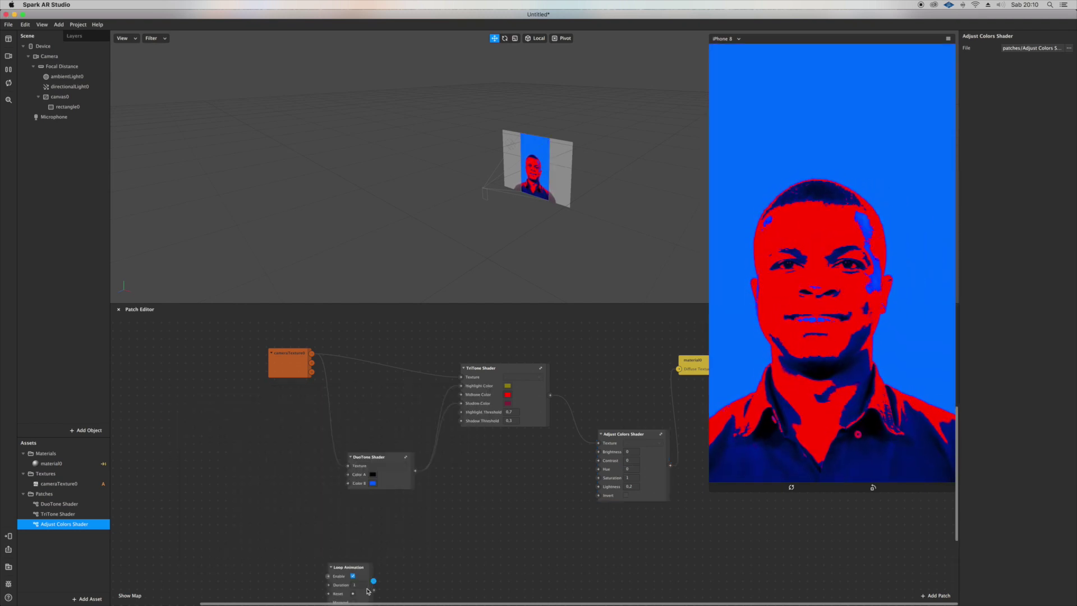
drag(352, 566, 468, 529)
double_click(383, 440)
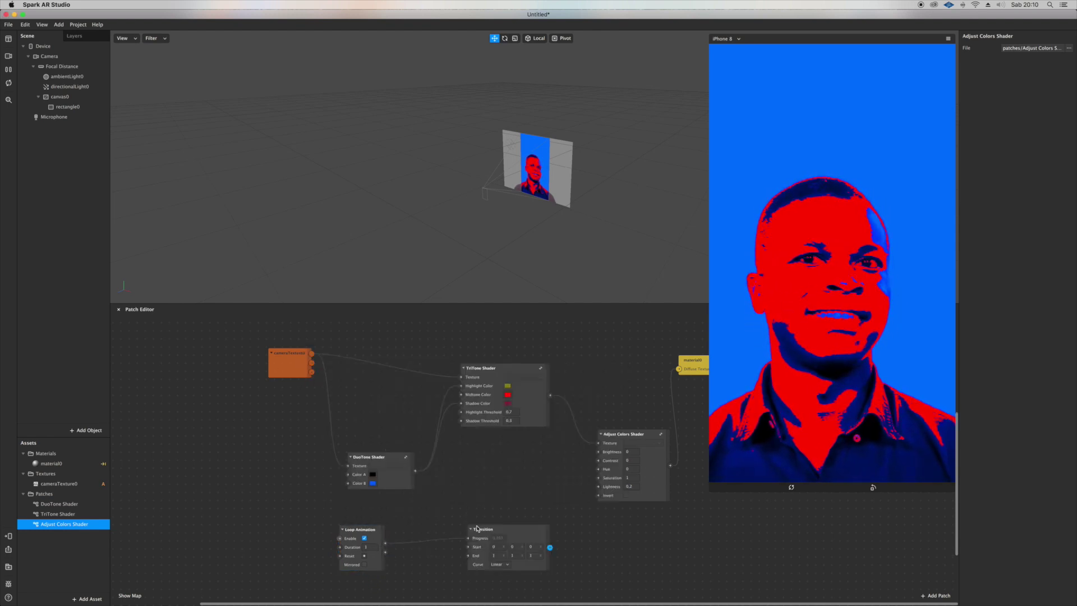
click(496, 560)
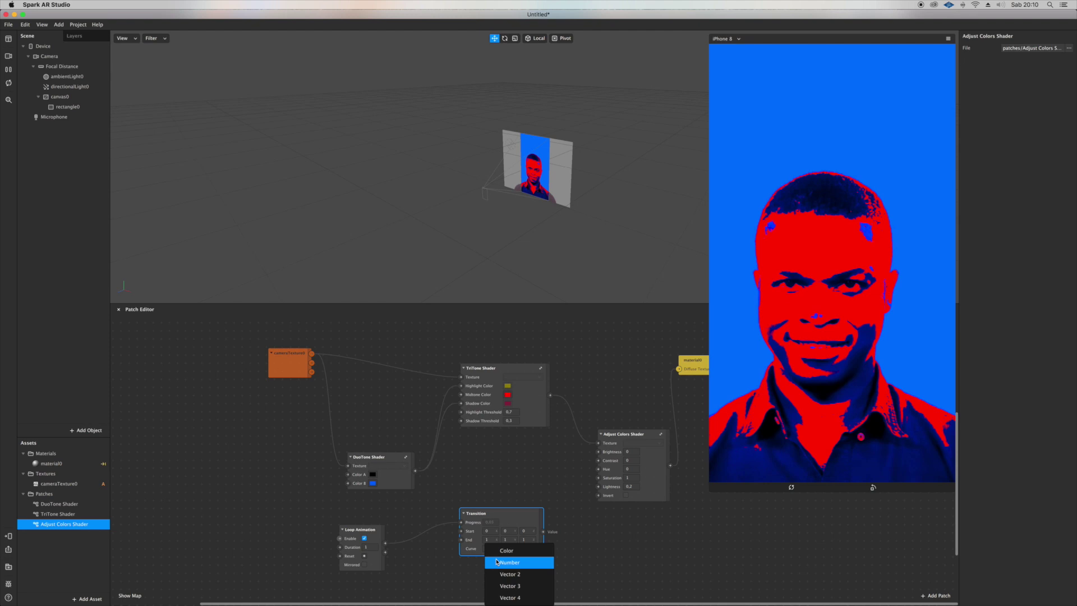
click(500, 563)
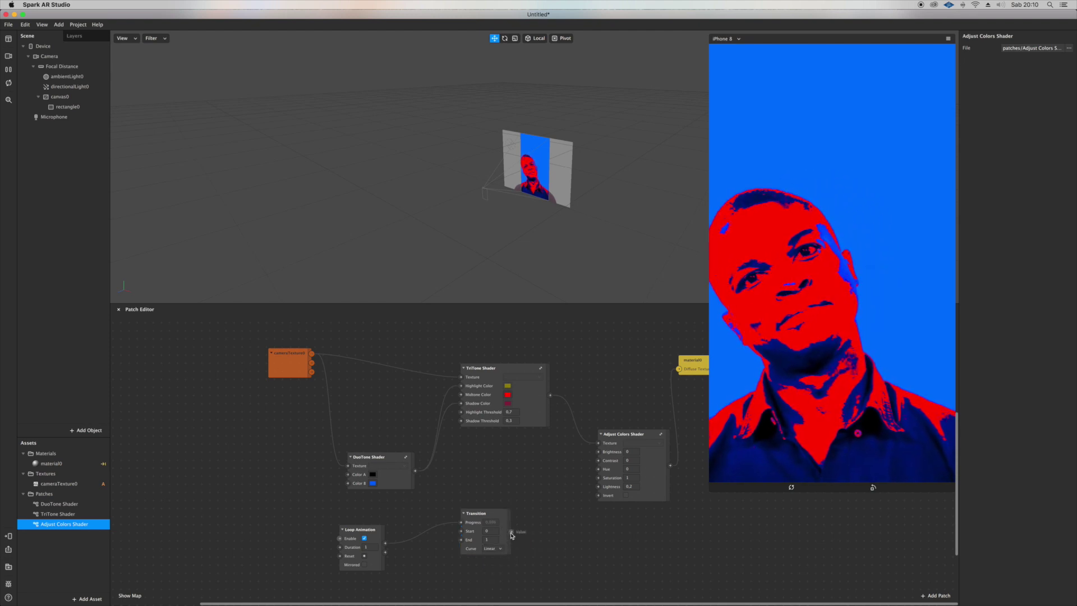
- Wire the Transition into the shader's Hue, edit the loop Duration, and turn Invert on
drag(512, 532, 598, 470)
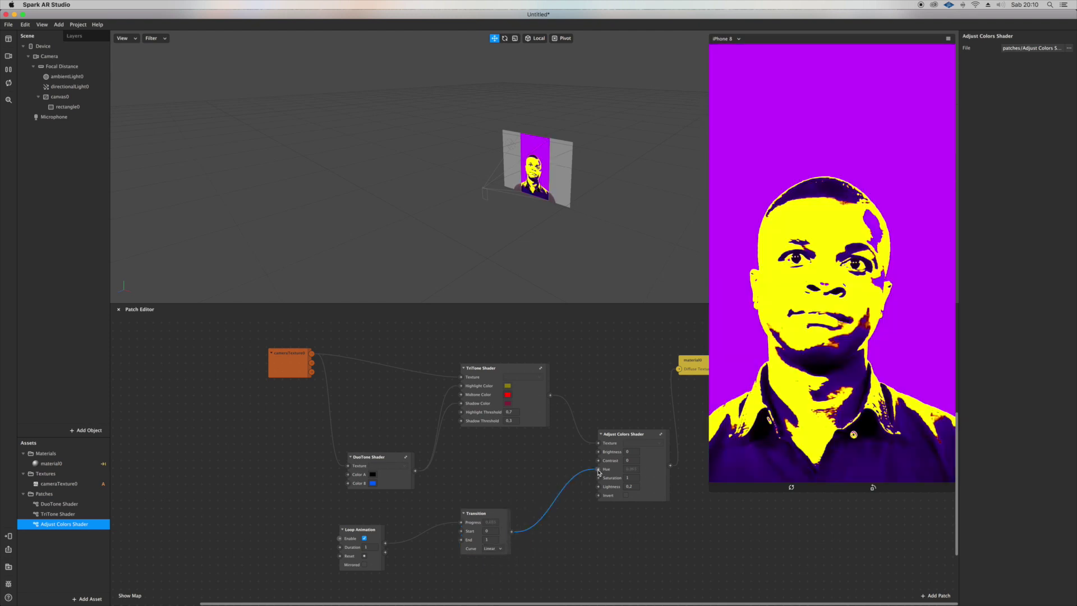
double_click(368, 546)
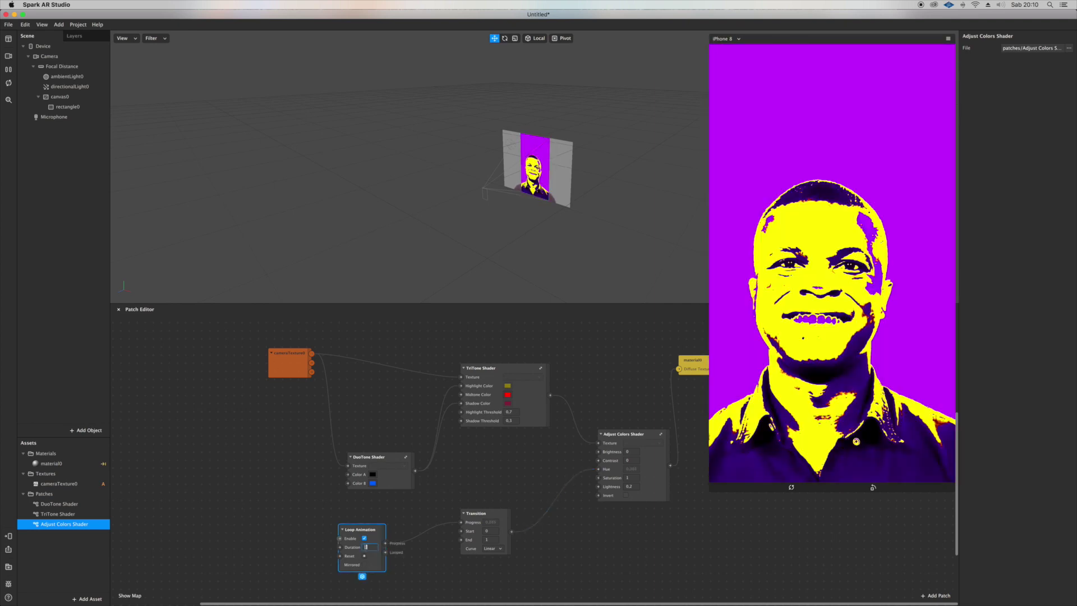
key(Return)
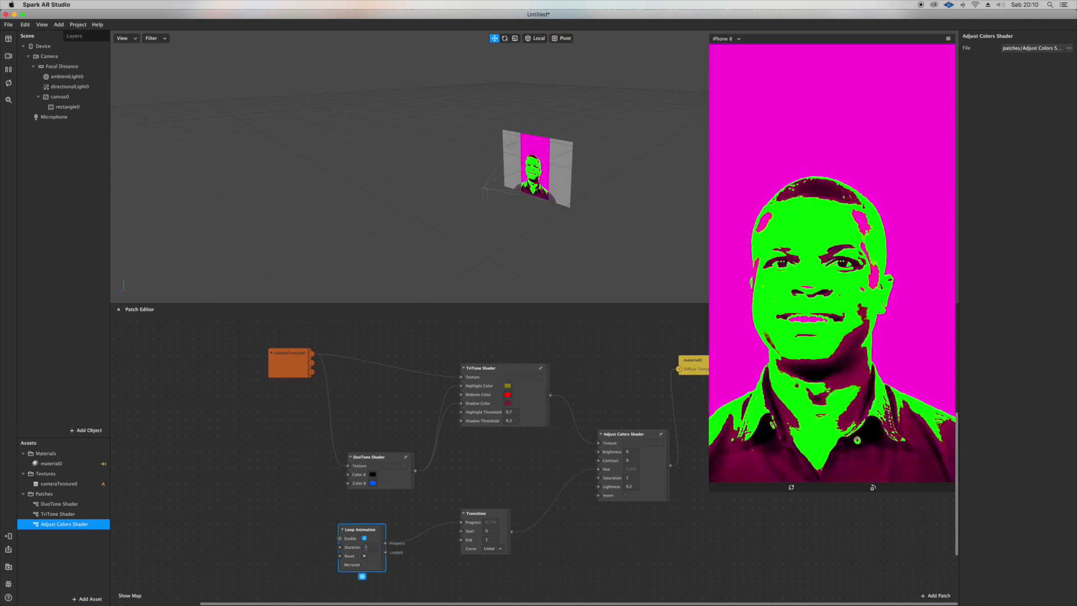
click(626, 495)
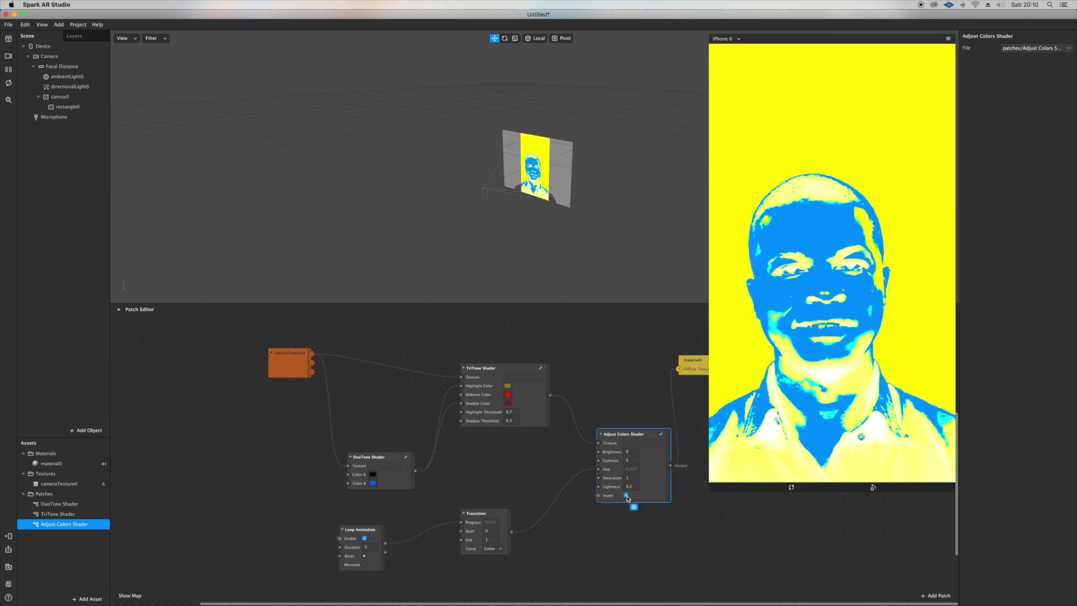
- With Invert off, preview on the FaceTime webcam, then switch to the second simulation video
click(626, 495)
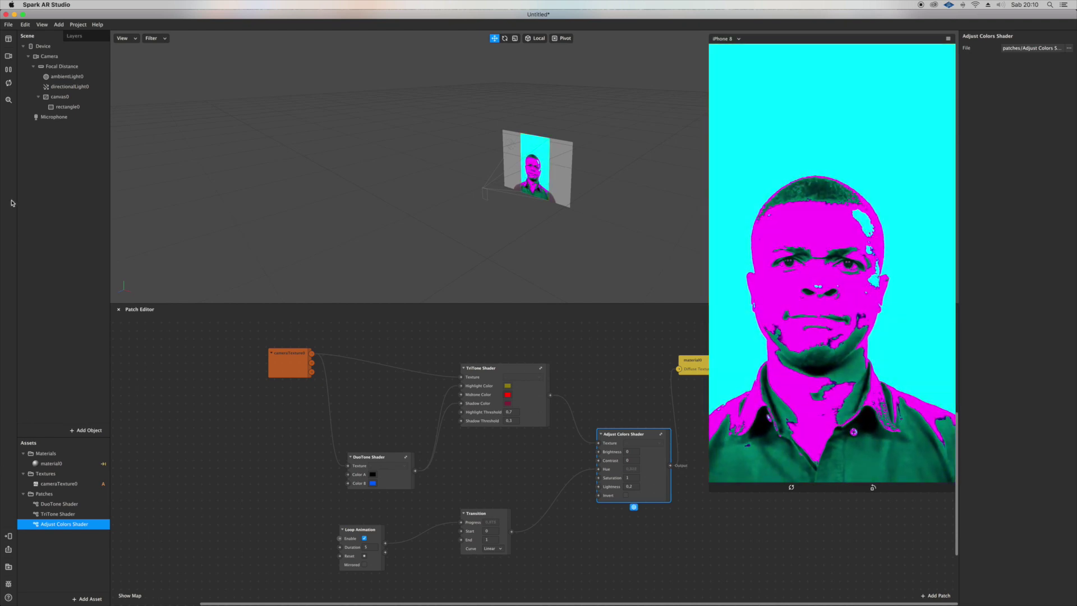
click(9, 55)
click(57, 74)
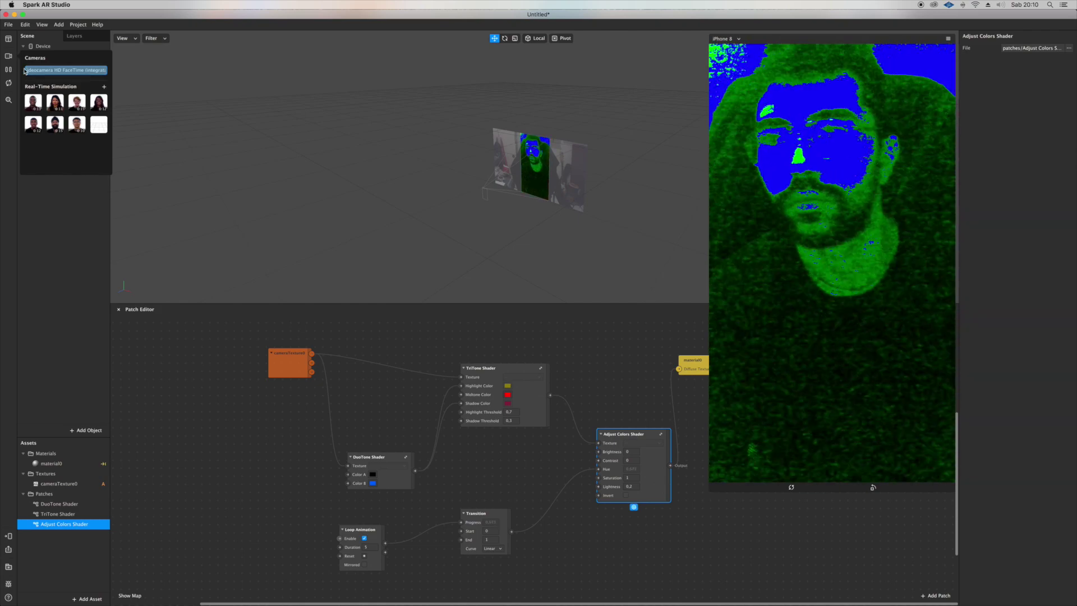
key(XF86MonBrightnessUp)
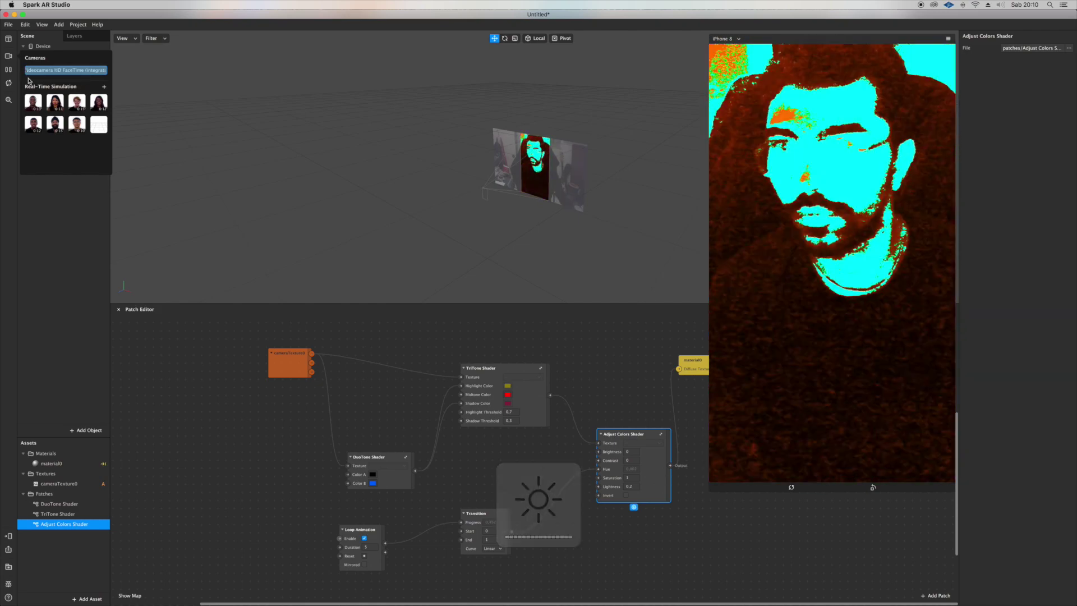
click(49, 107)
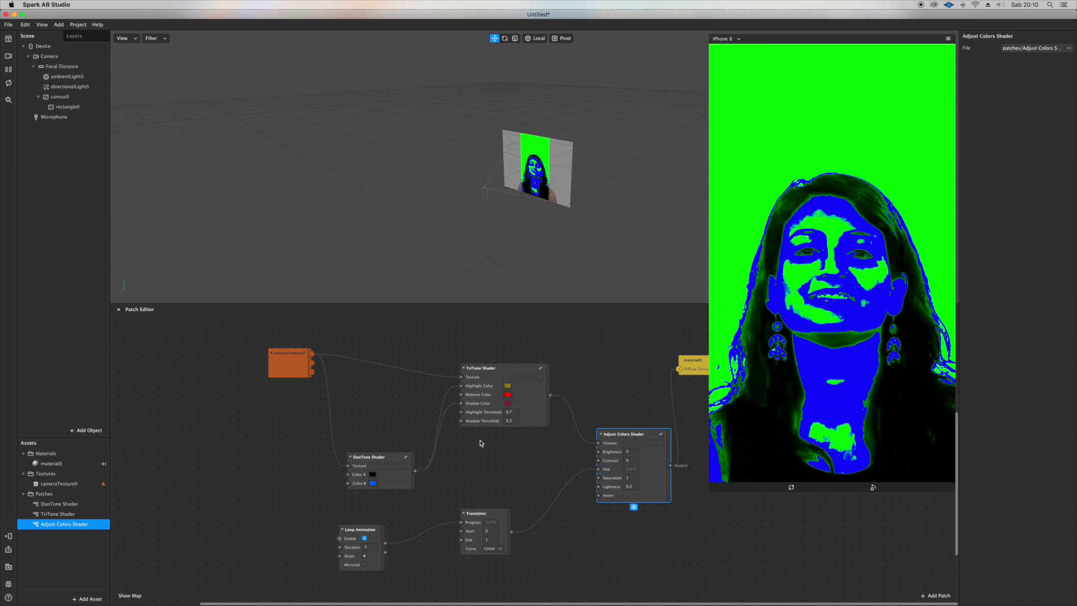
- Darken DuoTone Color B to black
click(372, 482)
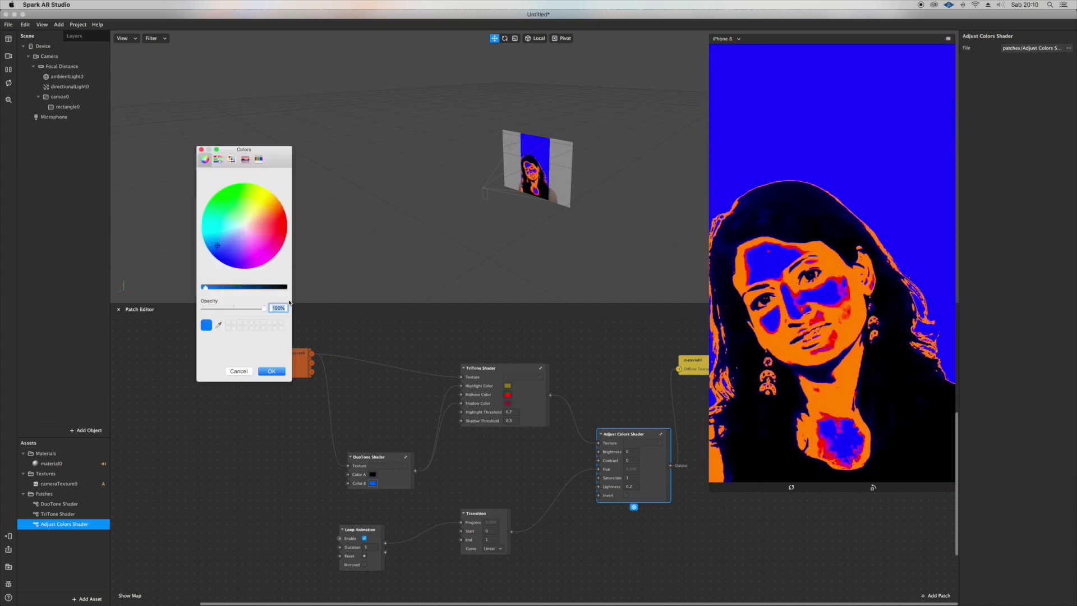
click(284, 287)
drag(284, 289, 285, 287)
click(271, 372)
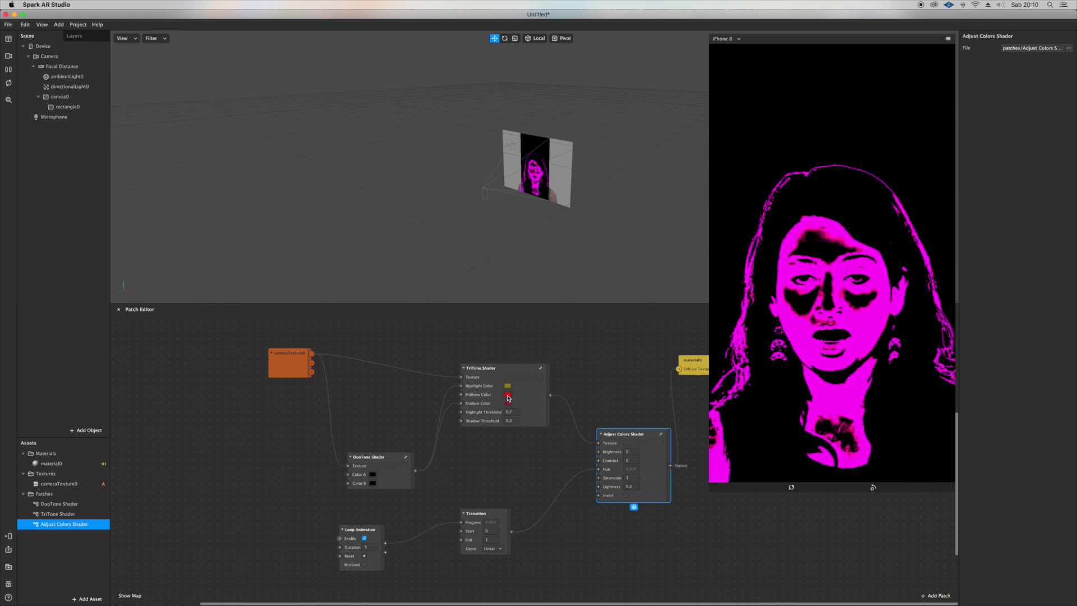
- Adjust the brightness of the TriTone Midtone Color
click(507, 396)
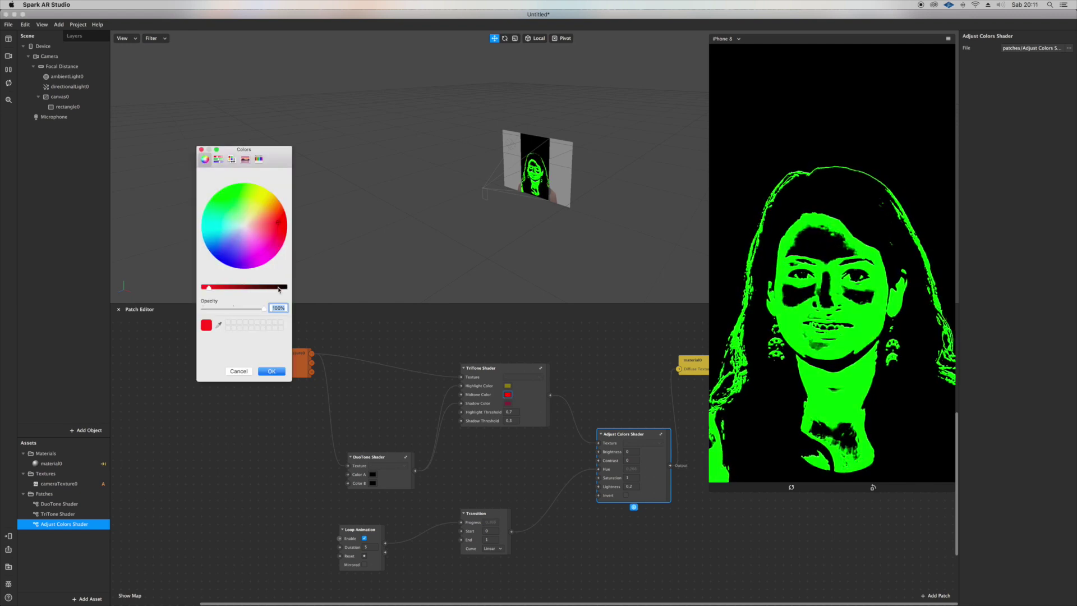
drag(279, 290, 203, 287)
click(269, 373)
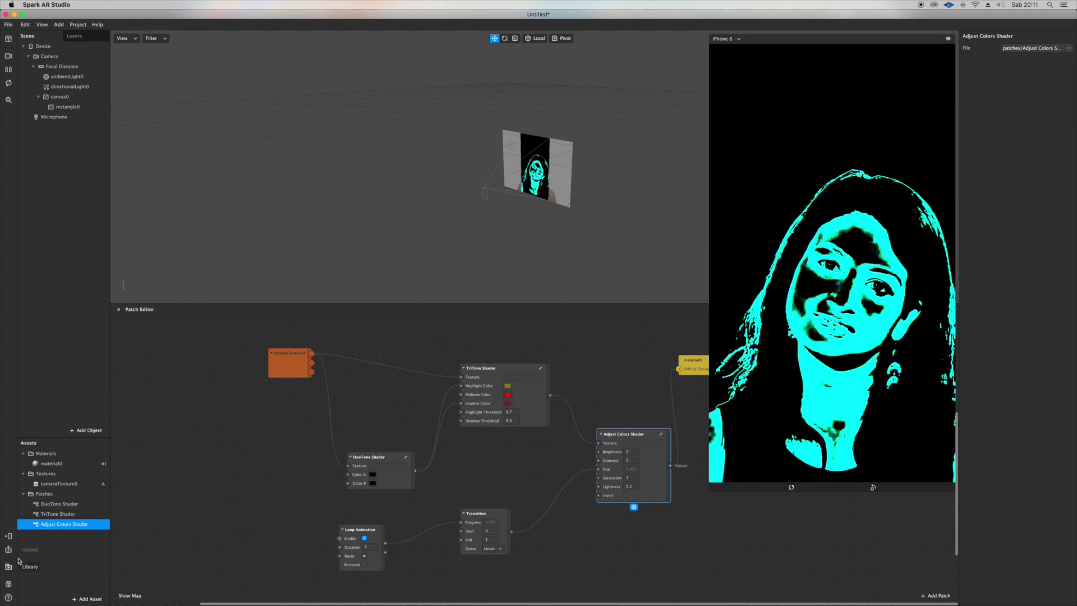
- Send the effect to Instagram Camera through Test on Device's Send to App list
click(9, 536)
click(43, 533)
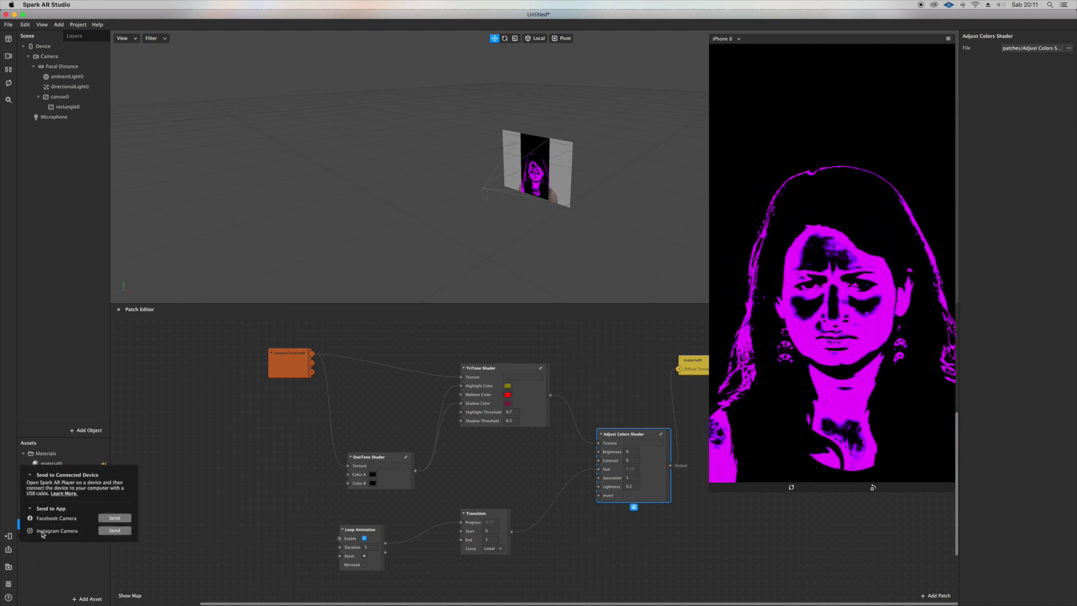
click(115, 530)
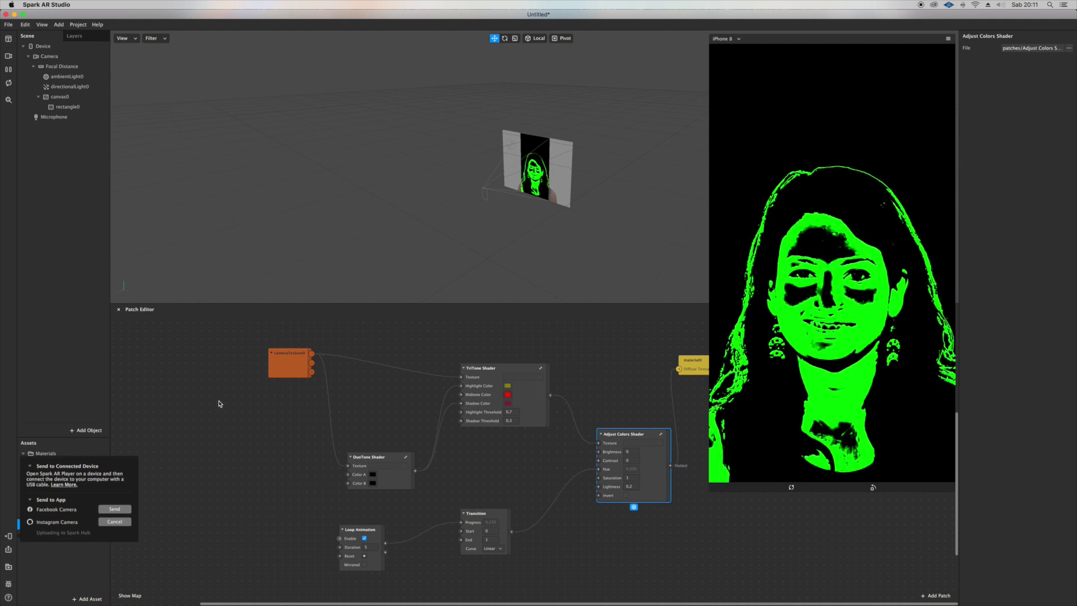